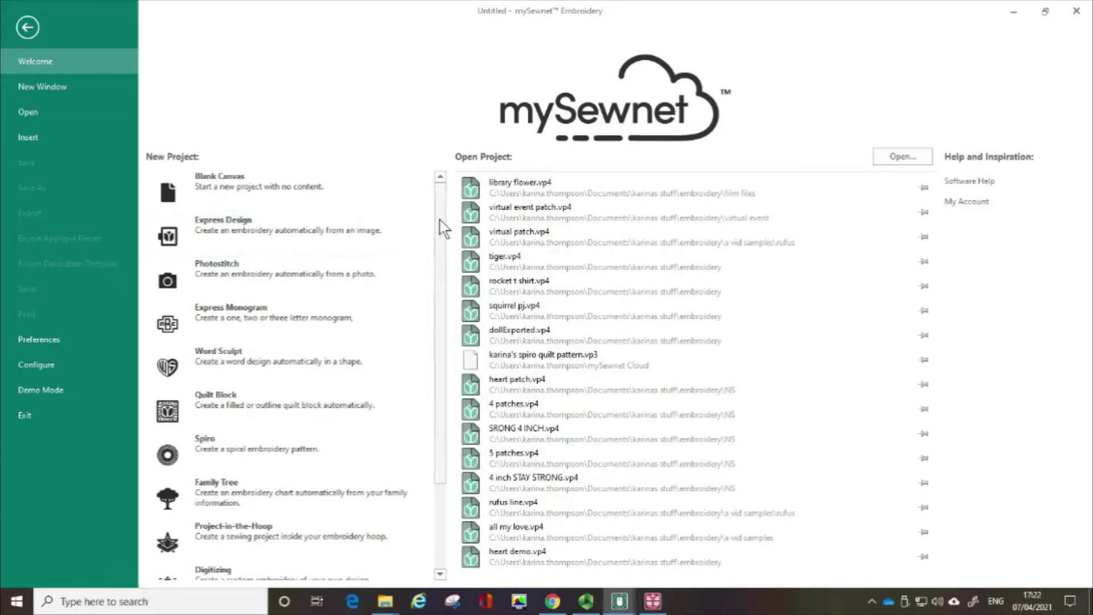
Start a new Spiro project to create a spiral embroidery pattern.
left_click_drag(442, 227, 439, 293)
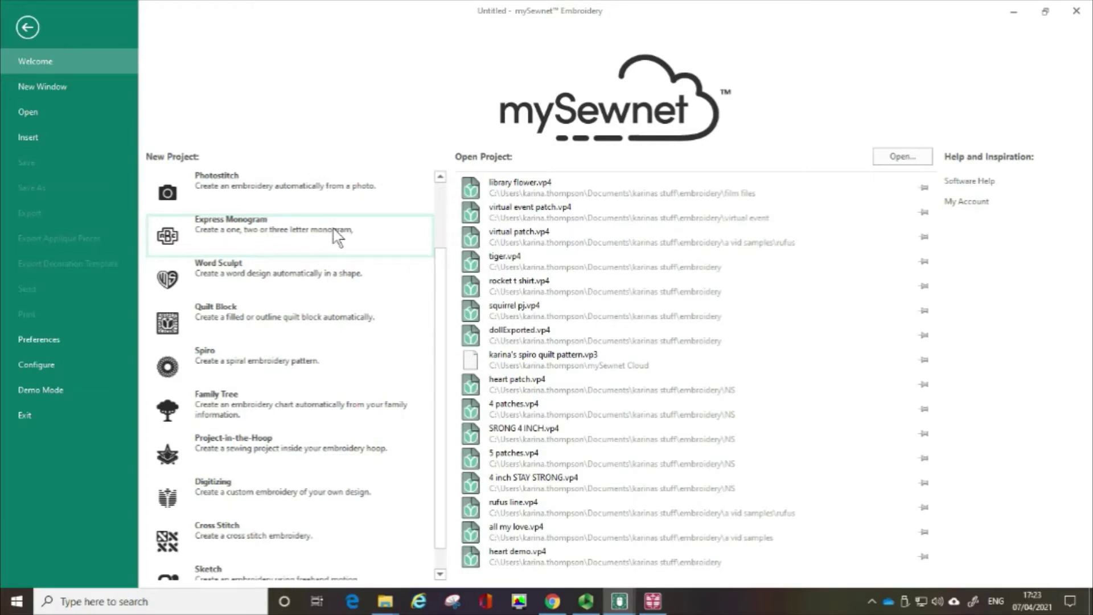
left_click(316, 311)
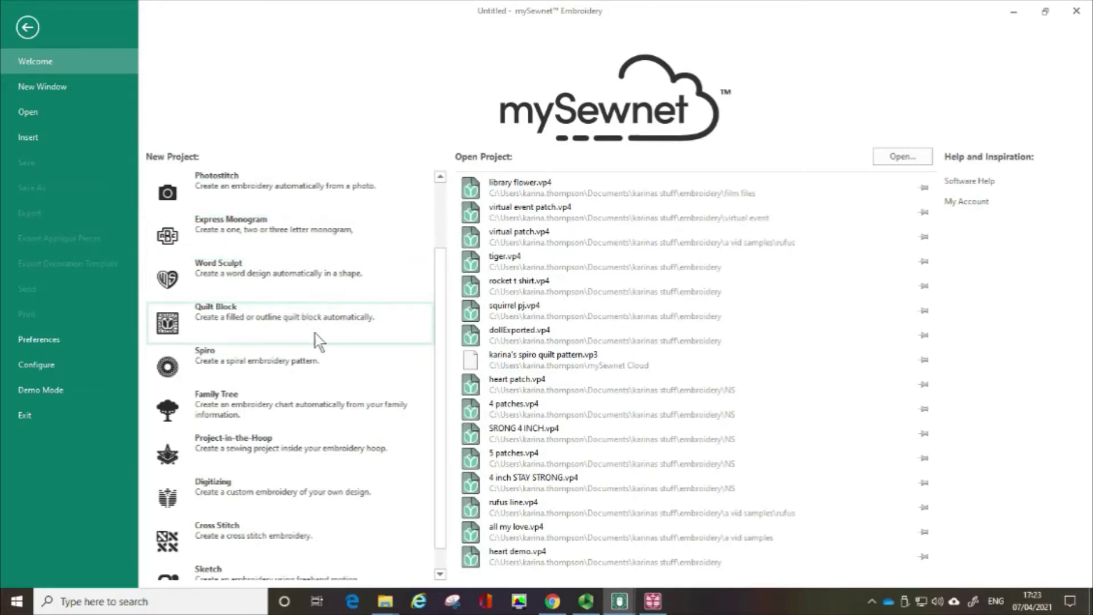
left_click(301, 464)
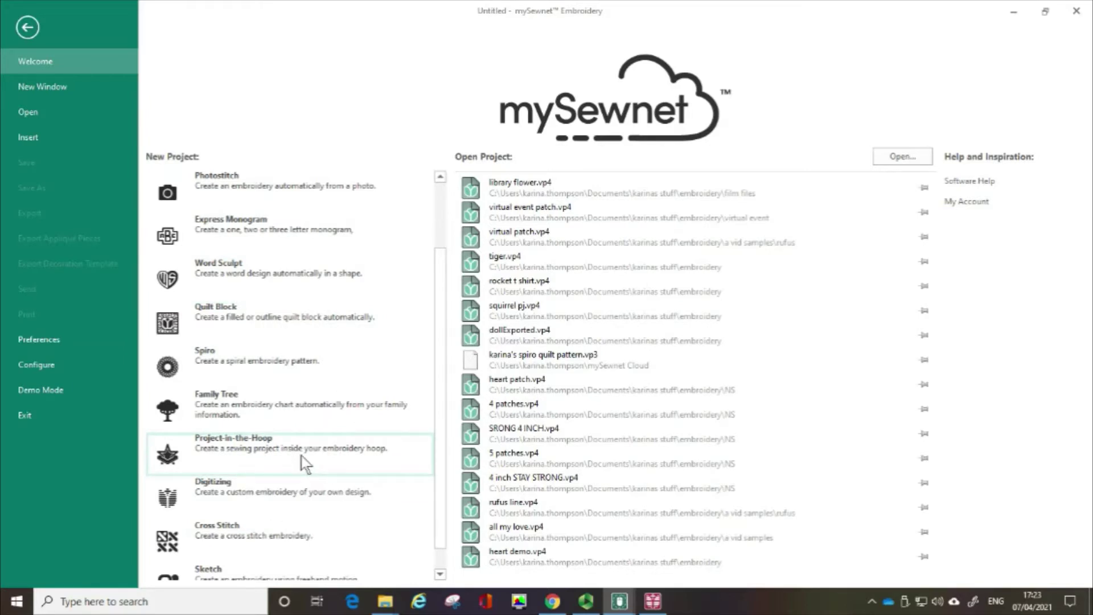
left_click(288, 371)
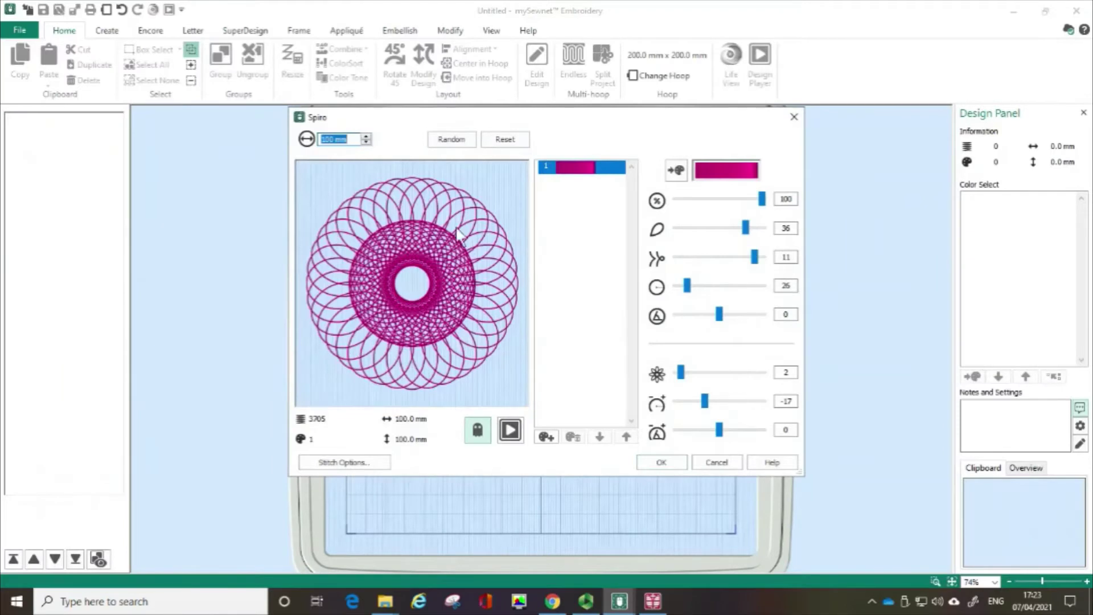
Generate random Spiro patterns until an open star with looped points and a round centre appears, and place it in the hoop.
left_click(455, 140)
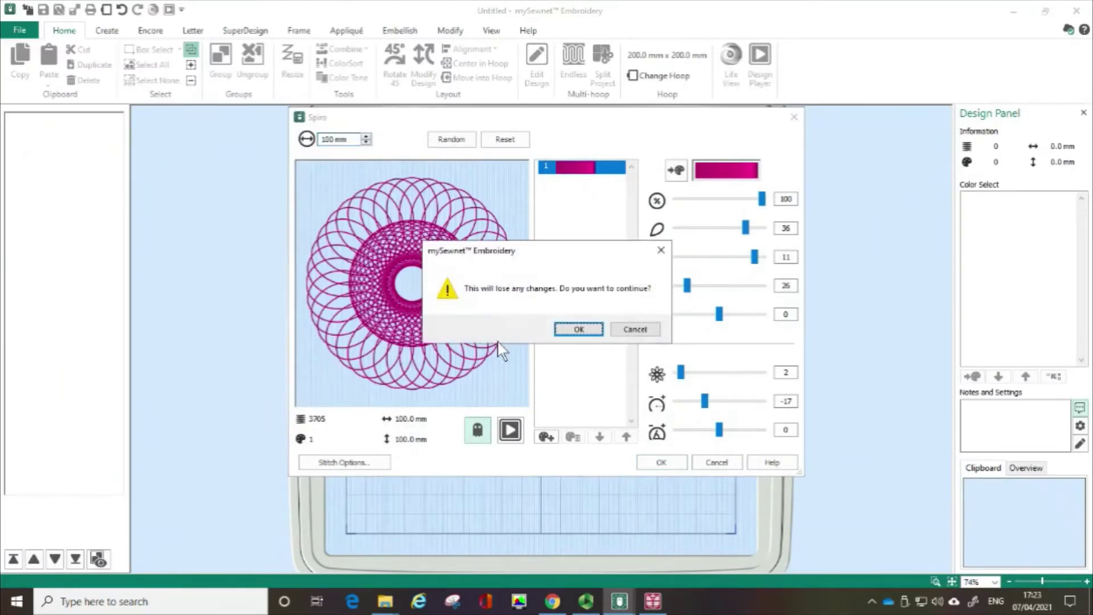
left_click(577, 330)
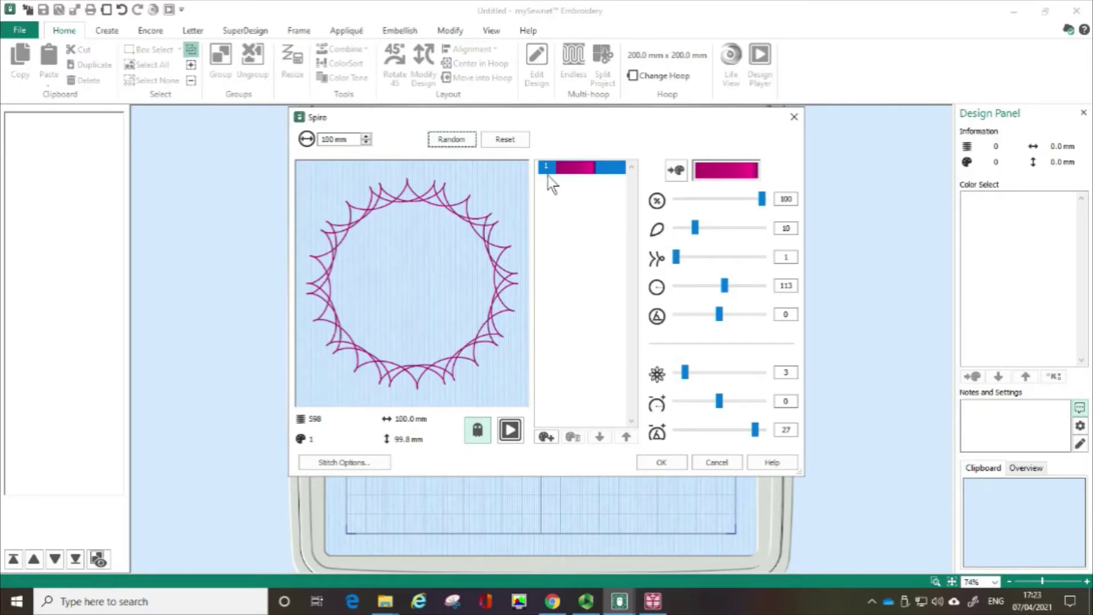
left_click(447, 144)
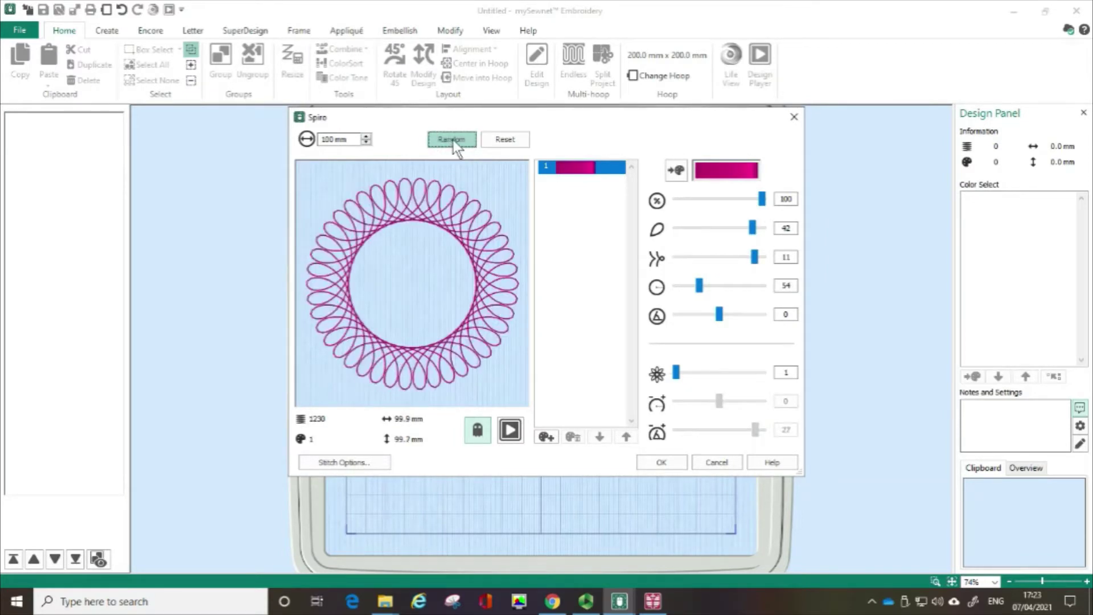
left_click(453, 140)
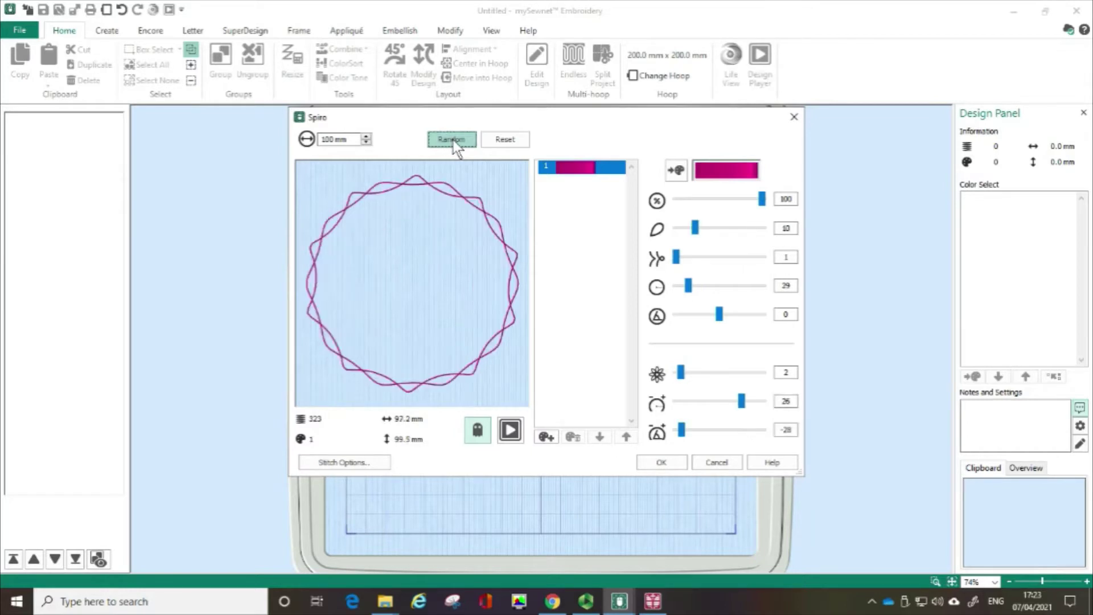
left_click(454, 140)
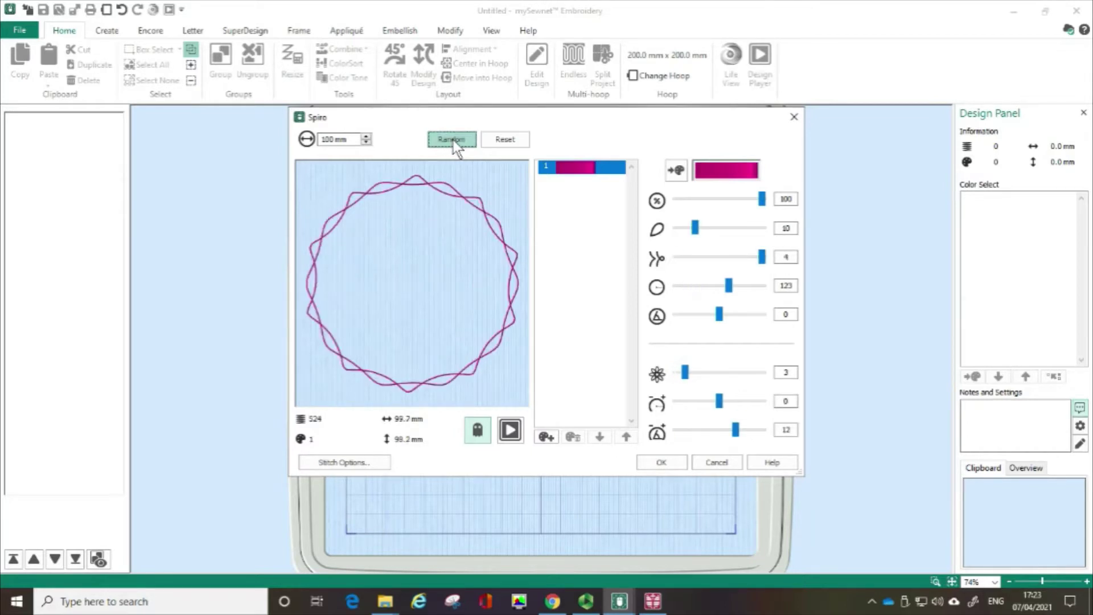
left_click(453, 140)
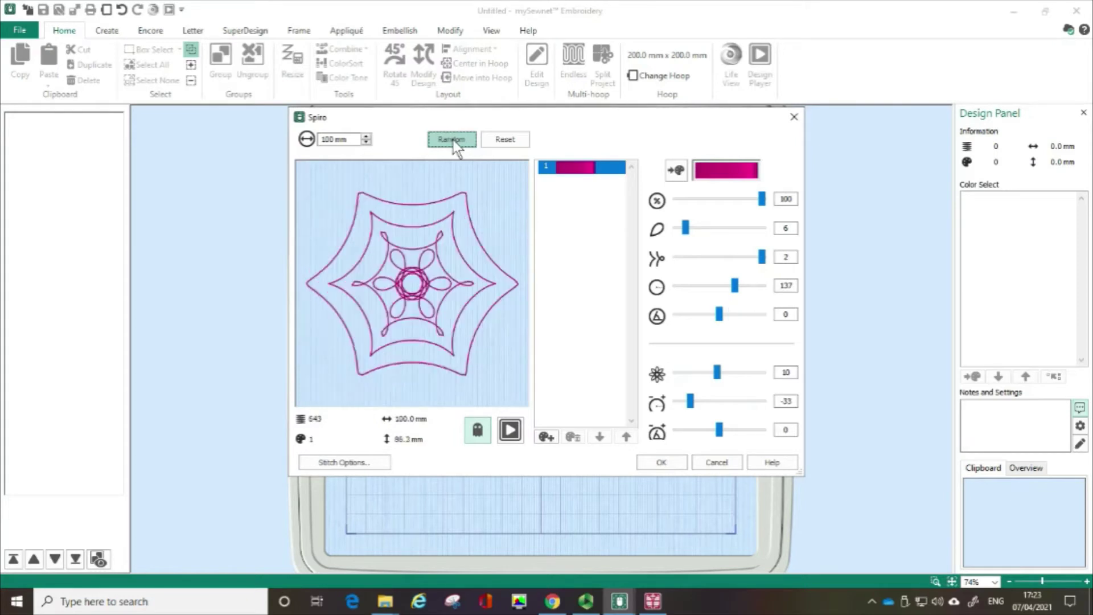
left_click(453, 140)
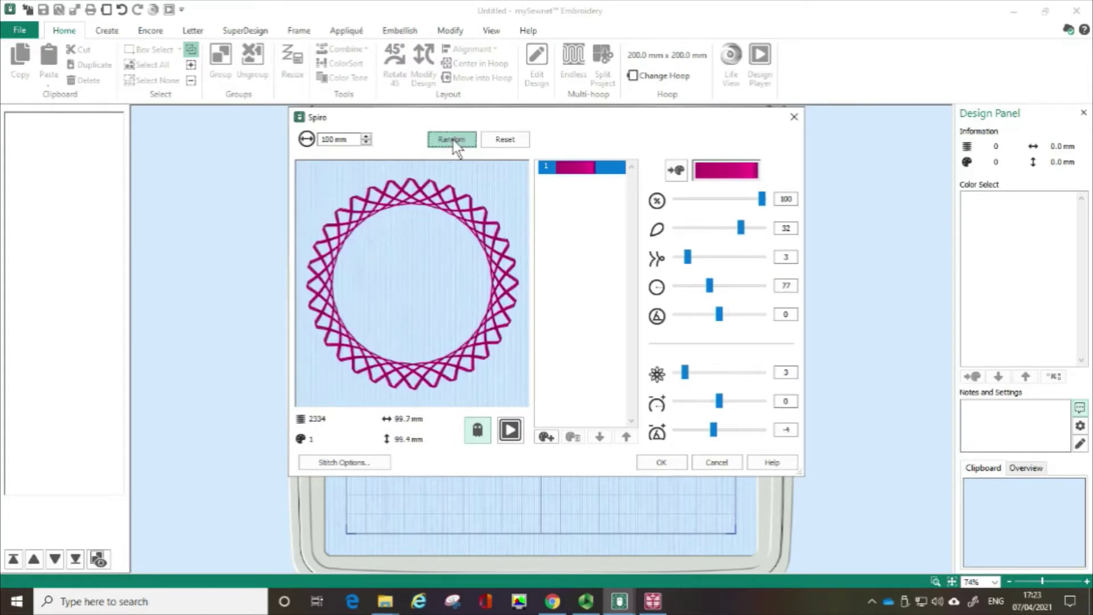
left_click(453, 140)
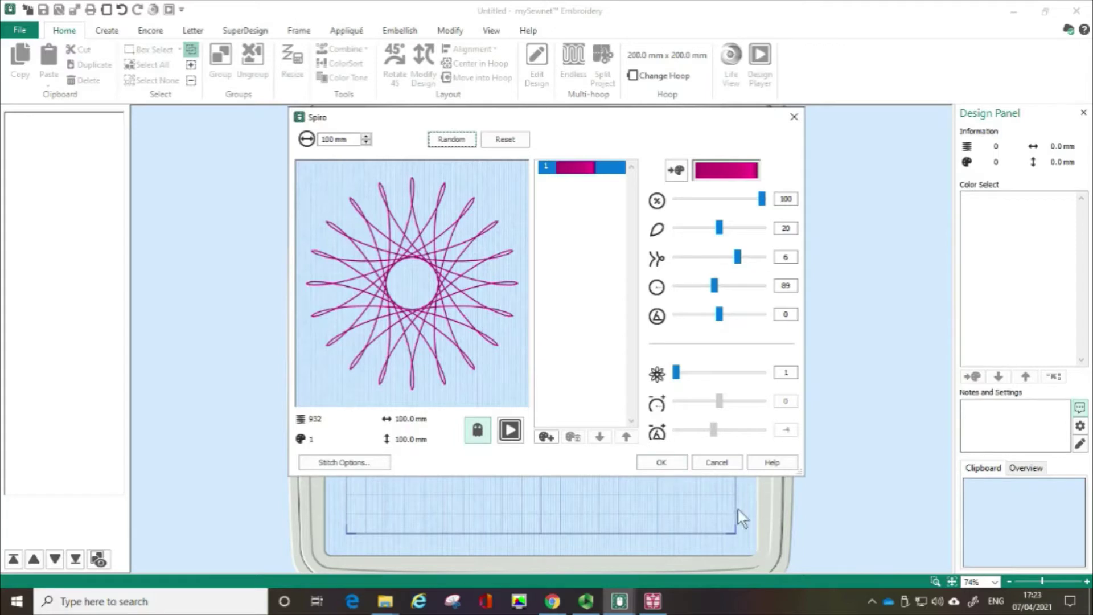
left_click(672, 469)
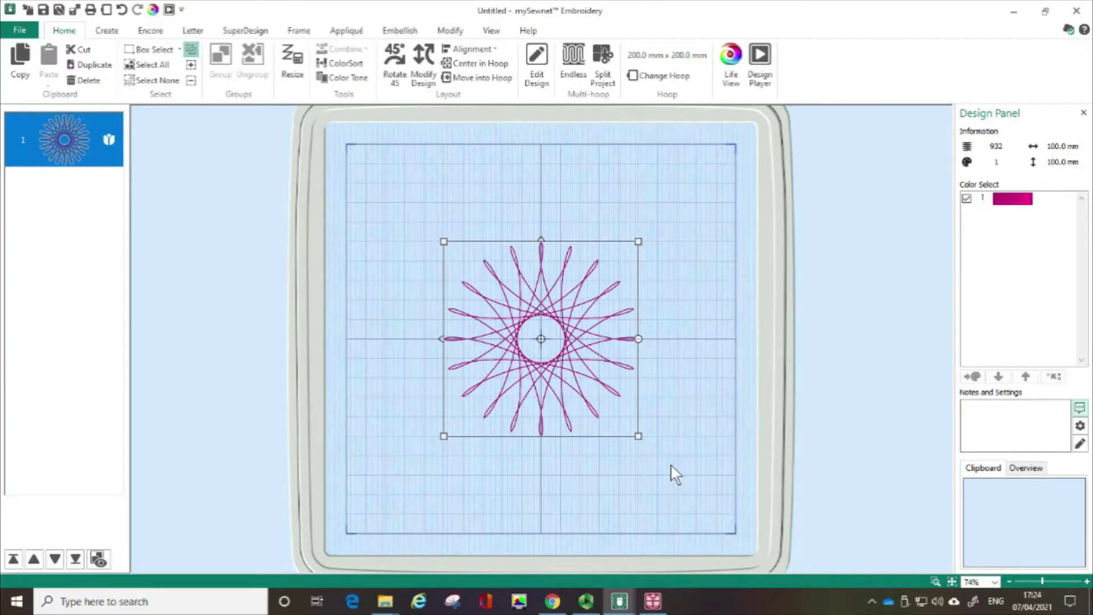
Send the spiral design to the Designer Epic 2 machine and dismiss the confirmation.
left_click(1068, 30)
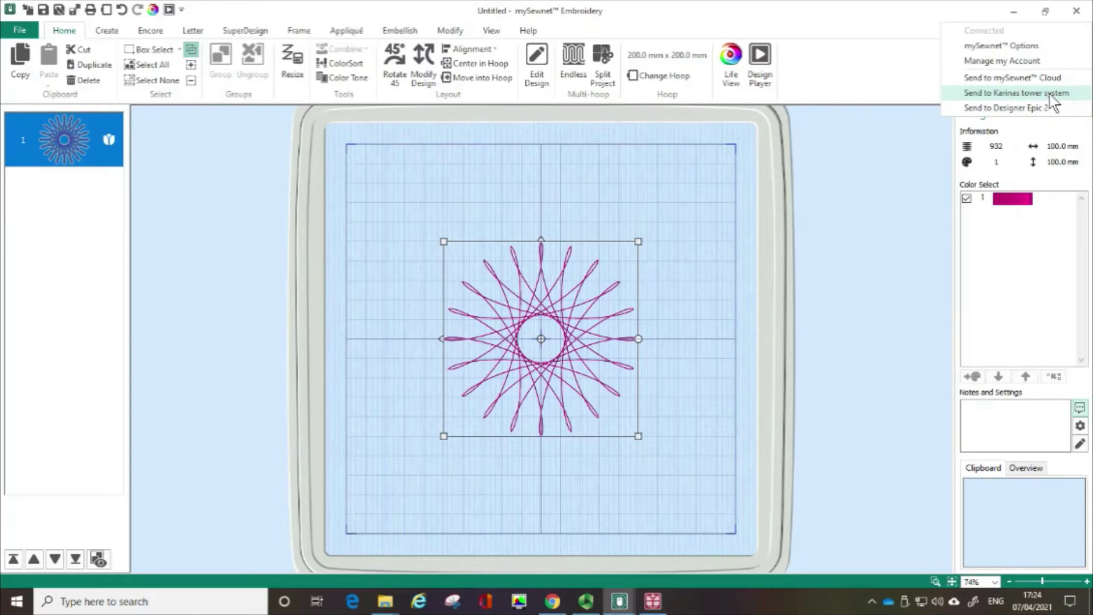
left_click(1025, 109)
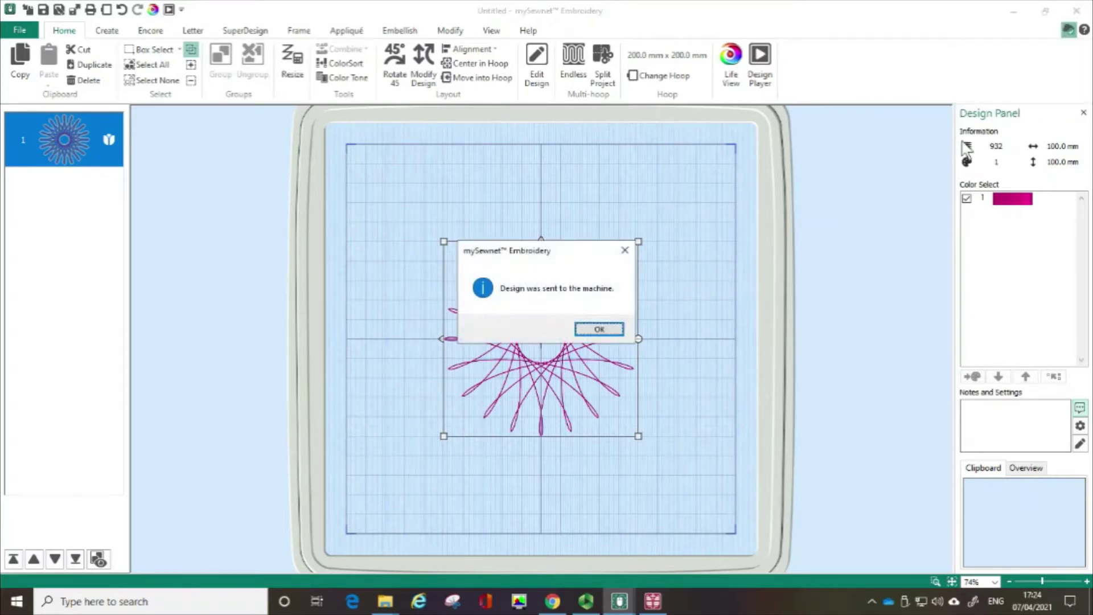
left_click(599, 329)
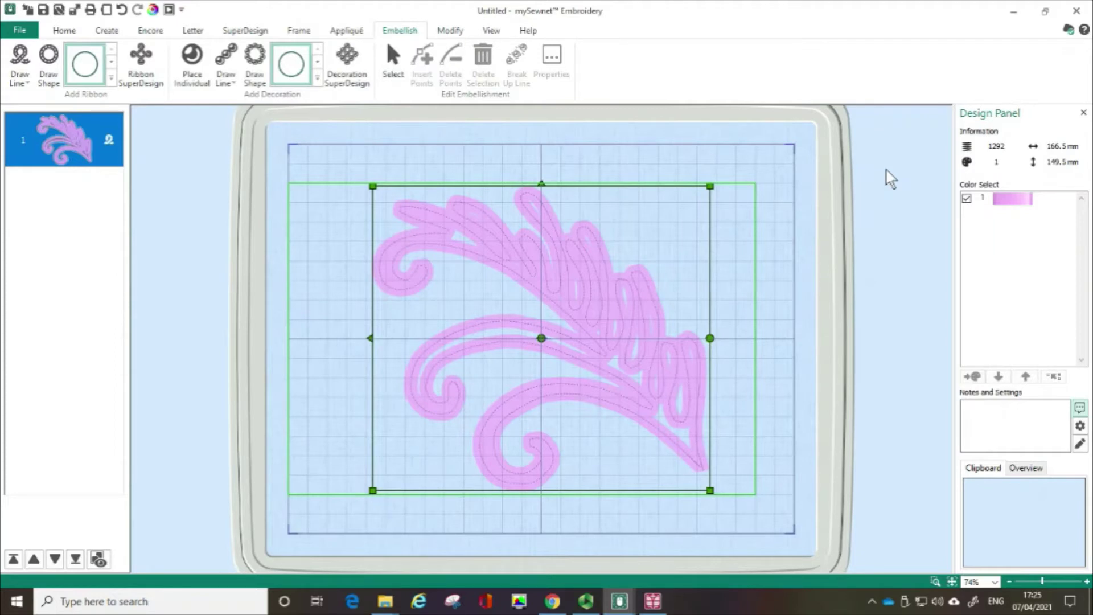
Switch to the mySewnet Library in the browser and open the pink Sparkling Flower design with the dark beaded centre and green leaves.
left_click(1013, 11)
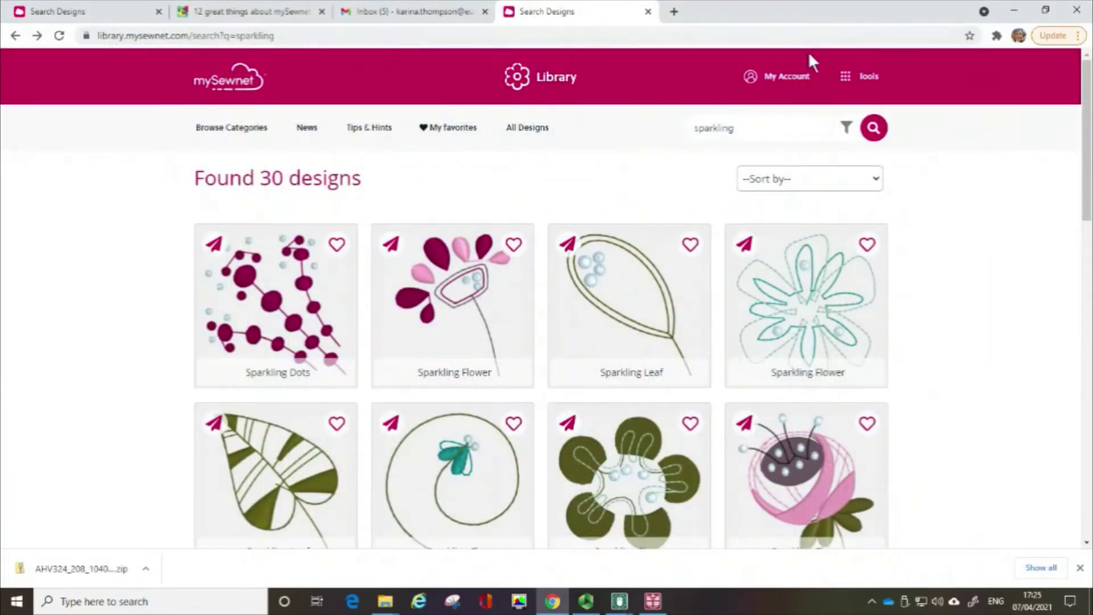
left_click(775, 73)
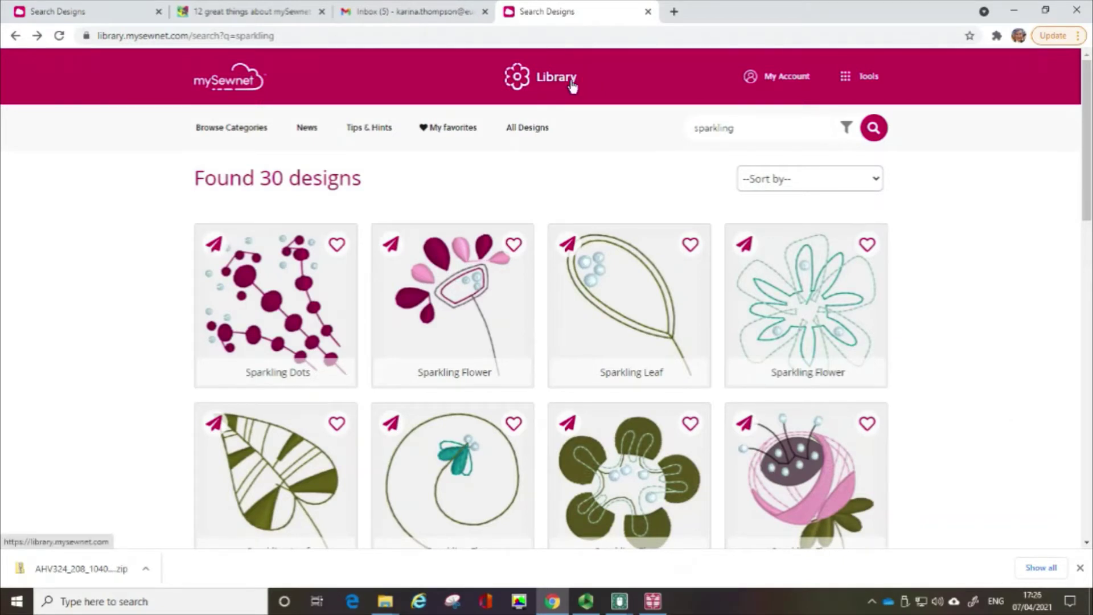
left_click(820, 470)
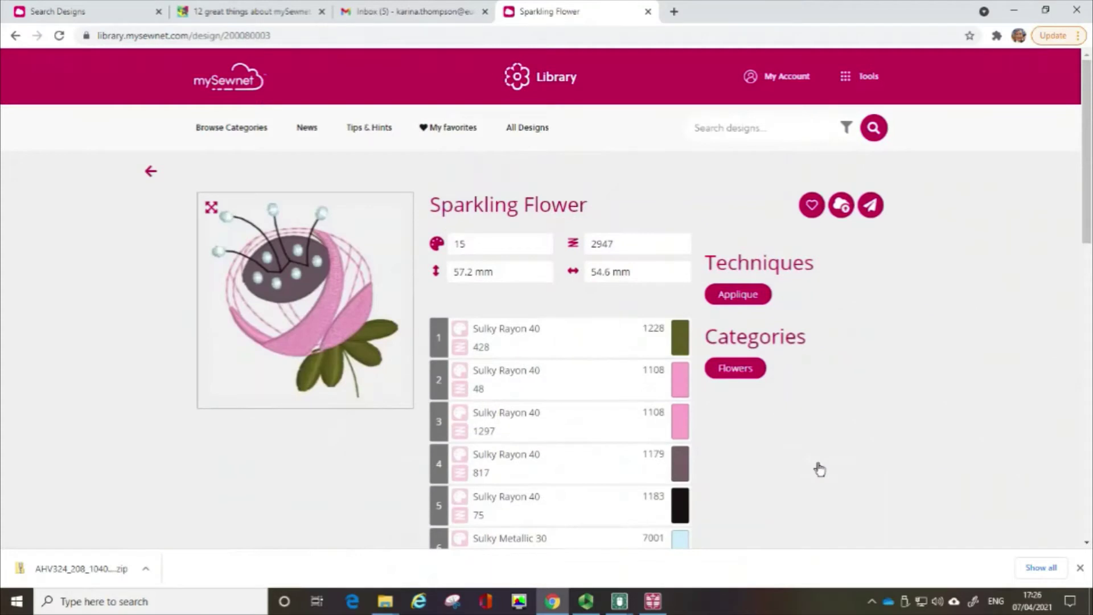
Send the Sparkling Flower design to the tower system computer and show it maximized in mySewnet Embroidery.
left_click(872, 206)
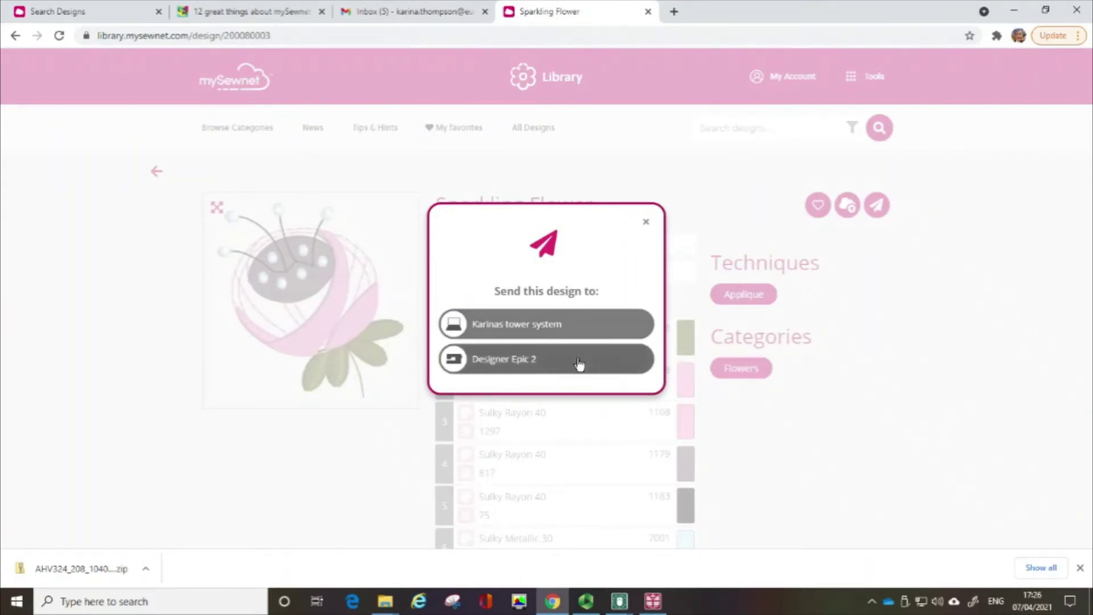
left_click(567, 328)
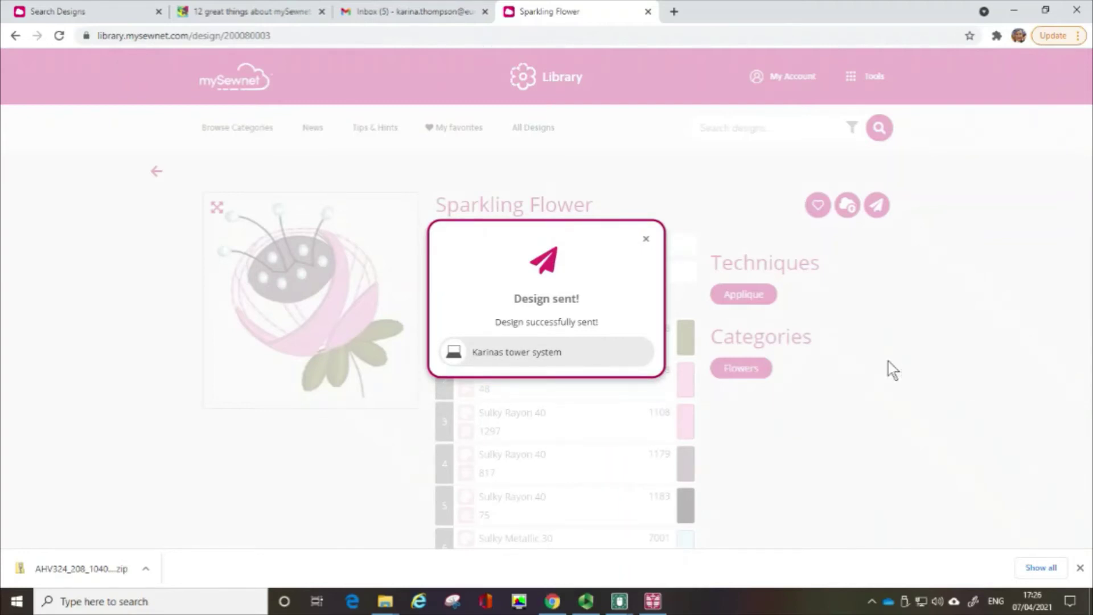
left_click(625, 598)
left_click(1021, 558)
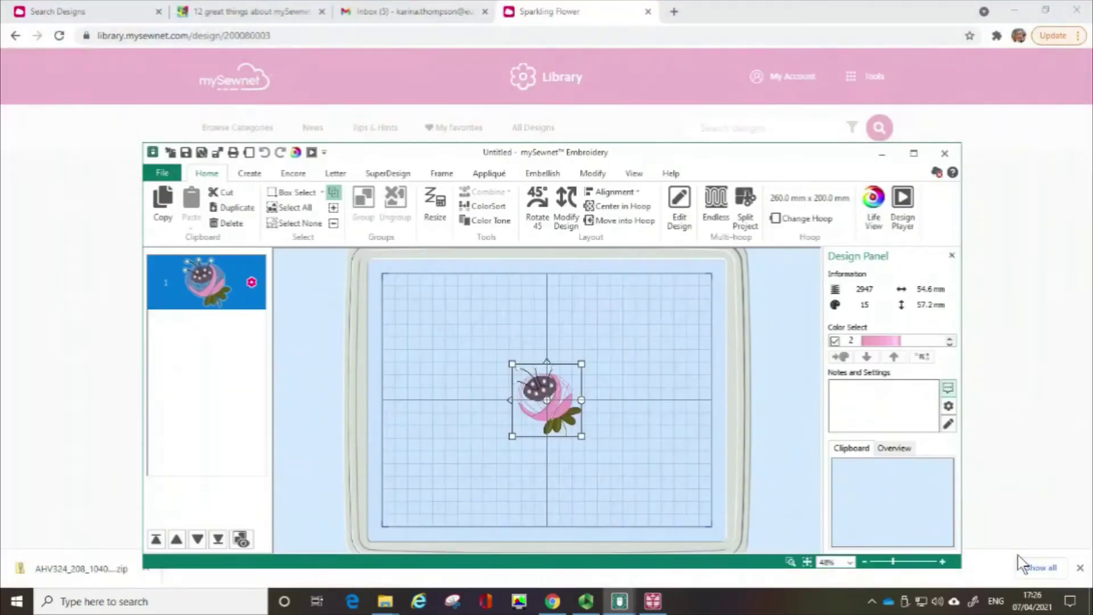
left_click(913, 153)
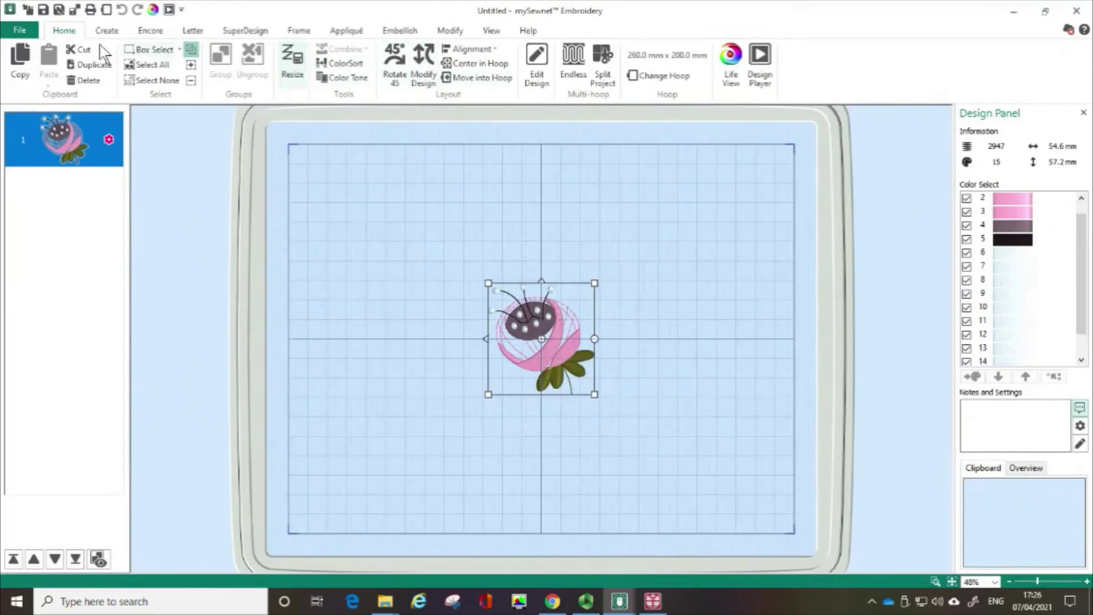
Use Encore to arrange the flower as six grouped repeats in a tightened circle about 159 mm across, and apply it.
left_click(151, 33)
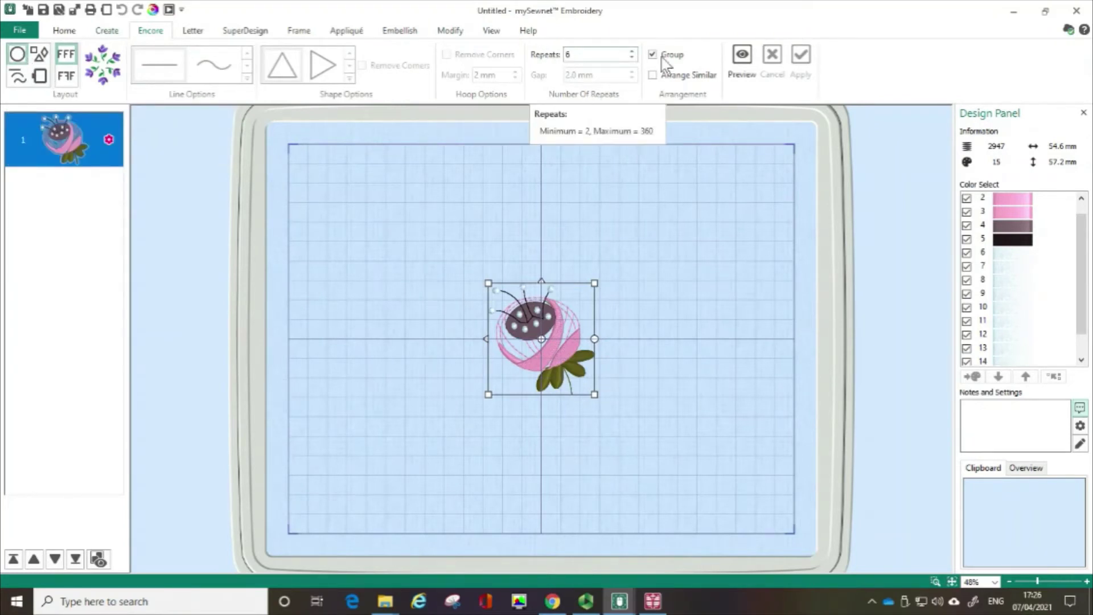
left_click(742, 60)
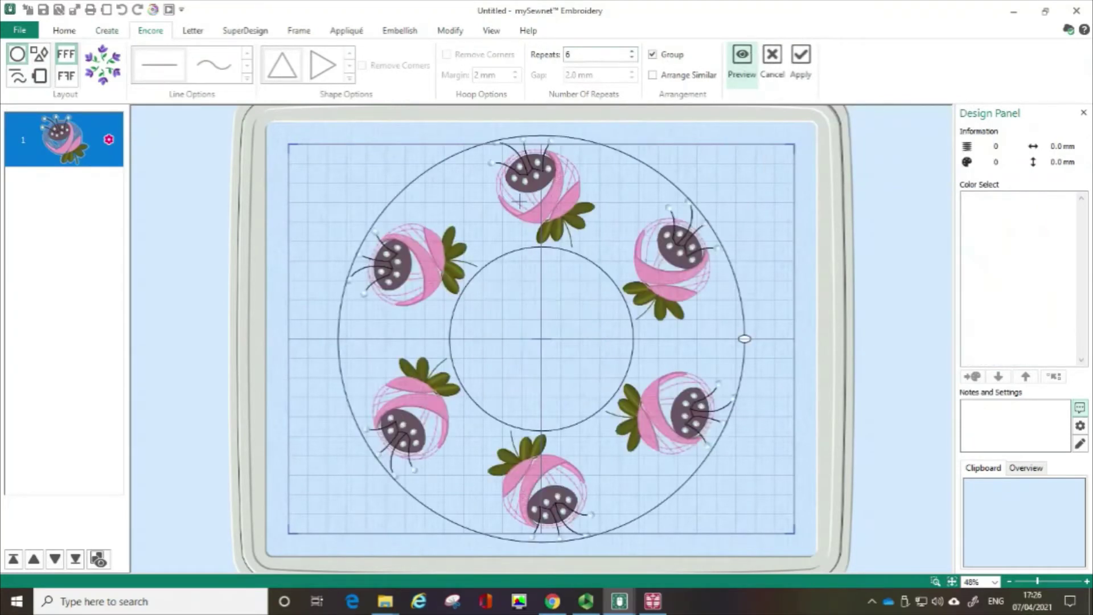
left_click_drag(630, 197, 600, 233)
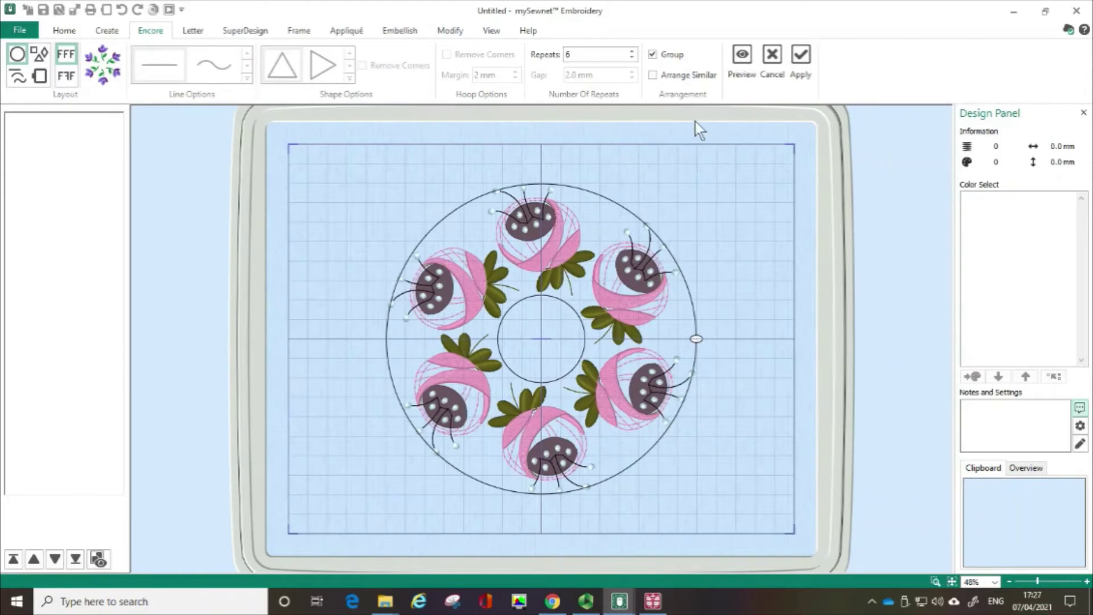
left_click(803, 58)
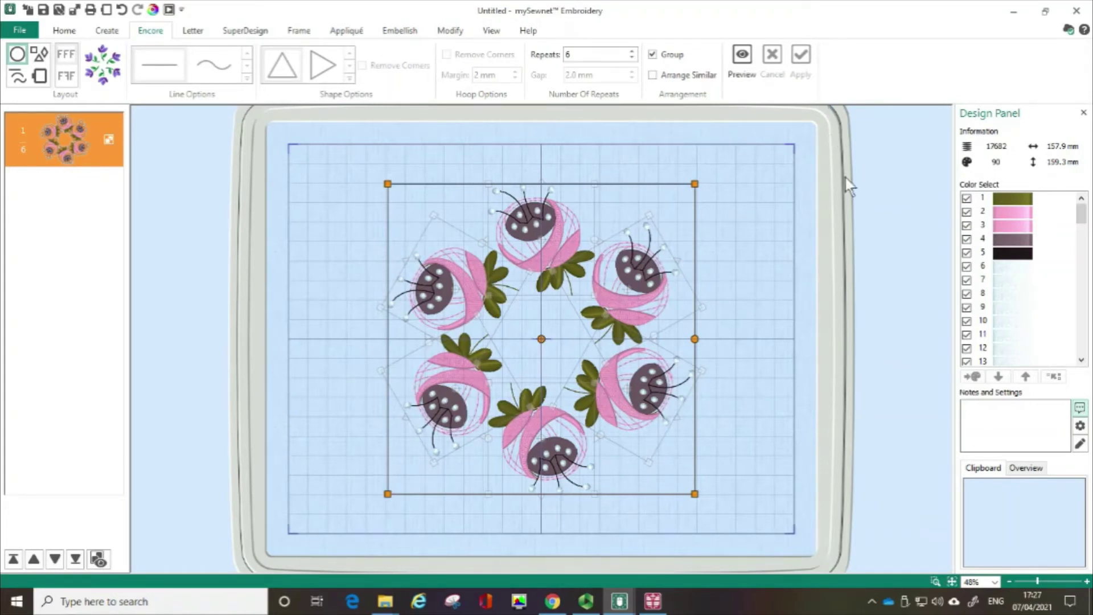
Switch to the doll project and move the lower-right floral corner outward and down, away from the doll.
left_click(1016, 11)
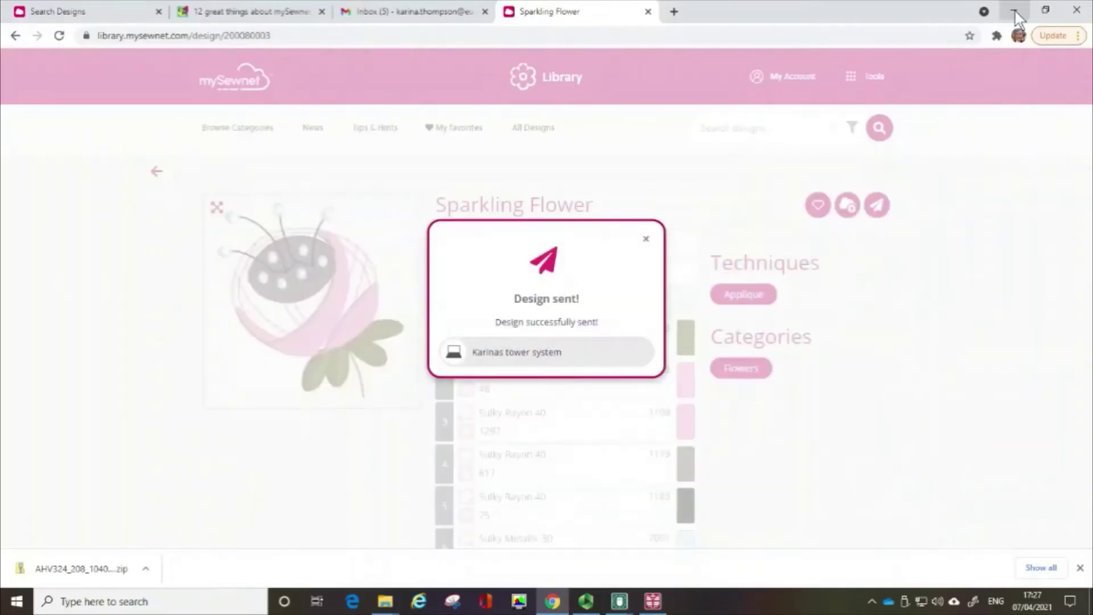
left_click(1016, 11)
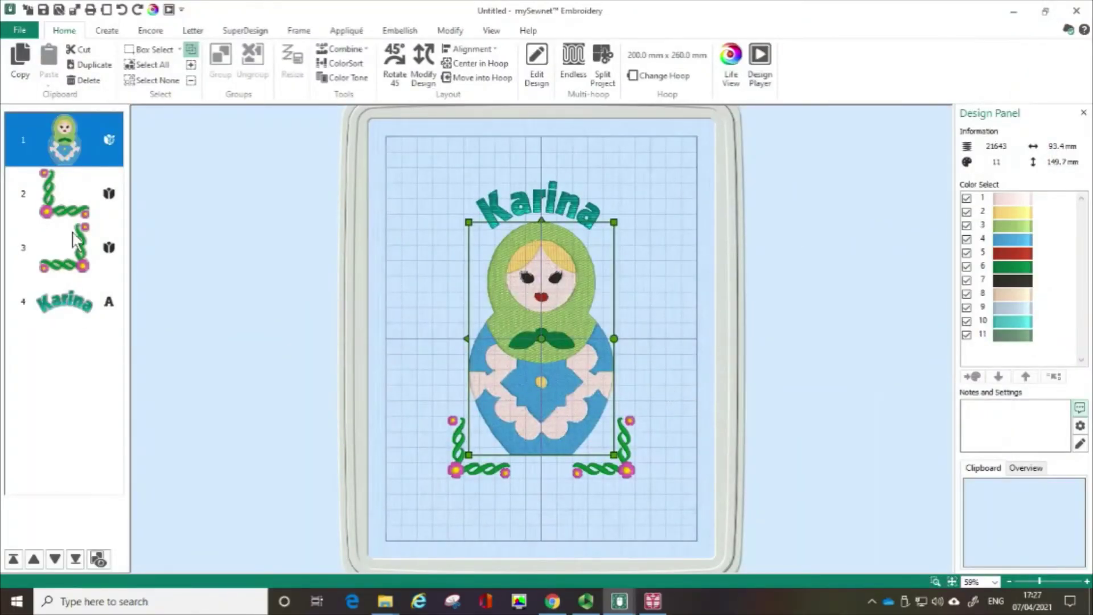
left_click(88, 275)
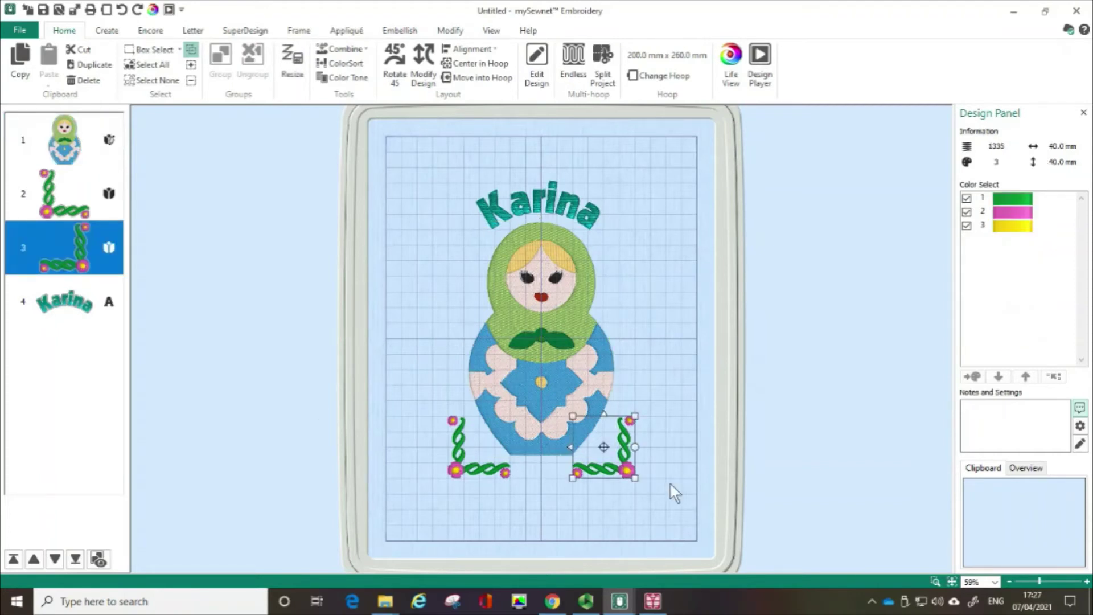
left_click_drag(616, 461, 647, 487)
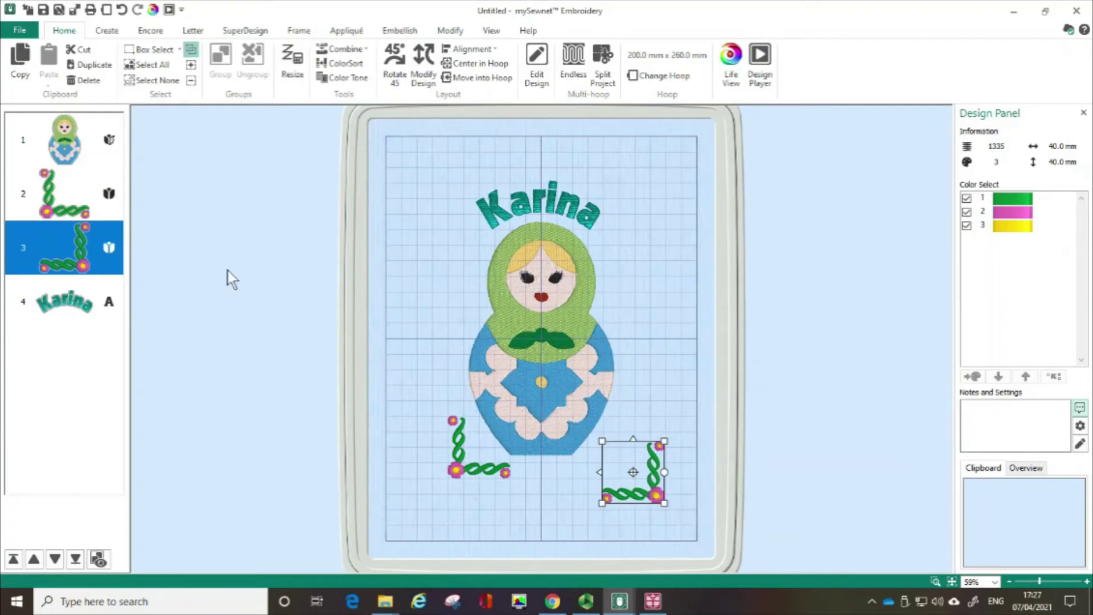
Open the doll design for editing in mySewnet Digitizing.
right_click(73, 145)
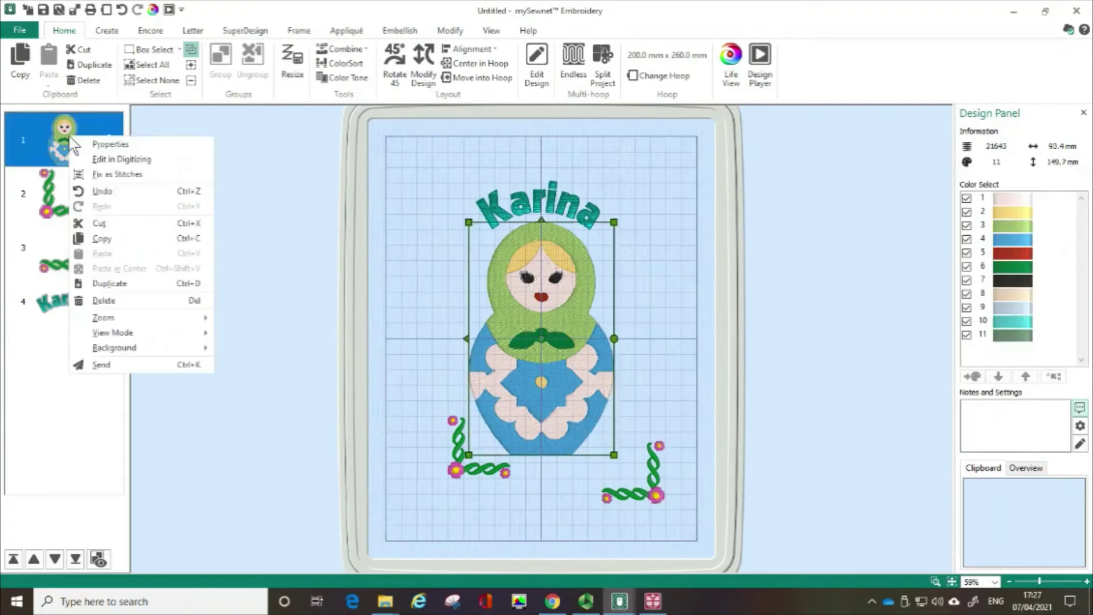
left_click(98, 160)
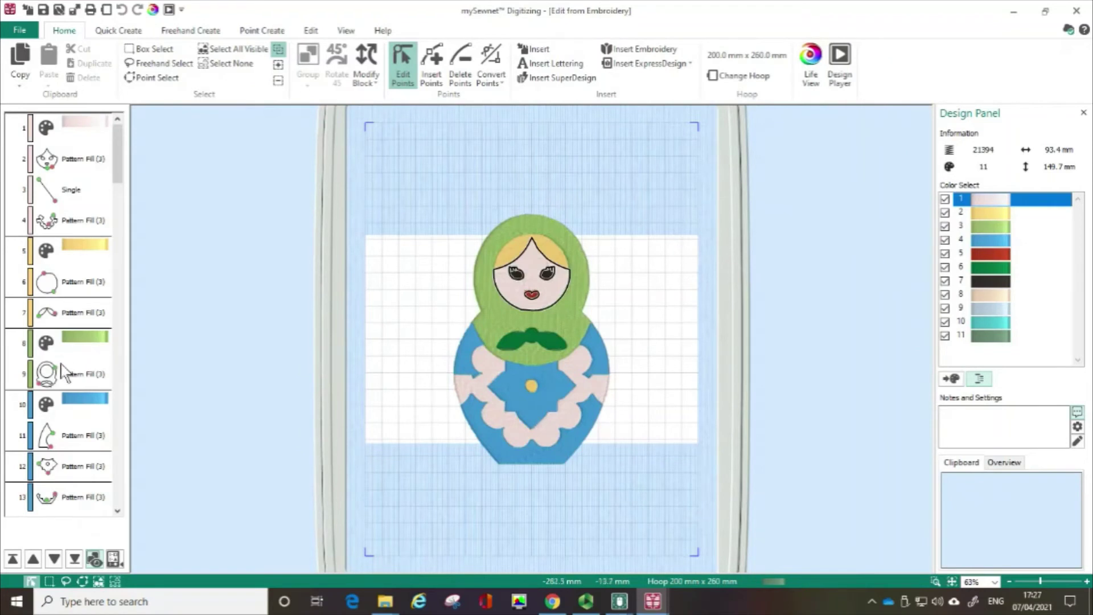
Change the doll's green headscarf from its plain fill to the vertically ribbed fill pattern 14 and apply it.
left_click(65, 376)
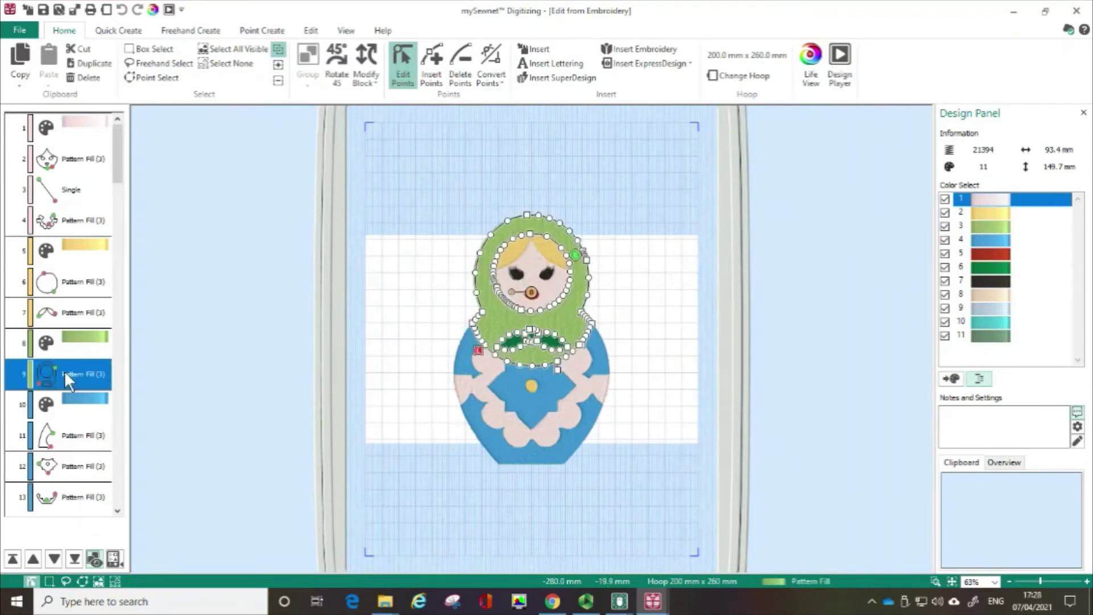
right_click(64, 370)
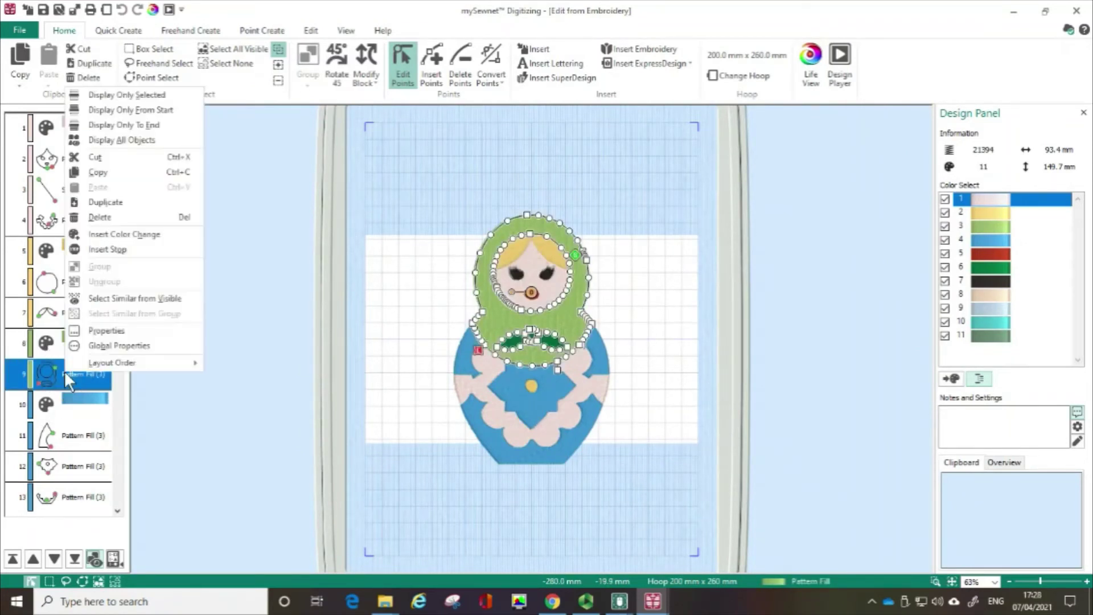
left_click(119, 332)
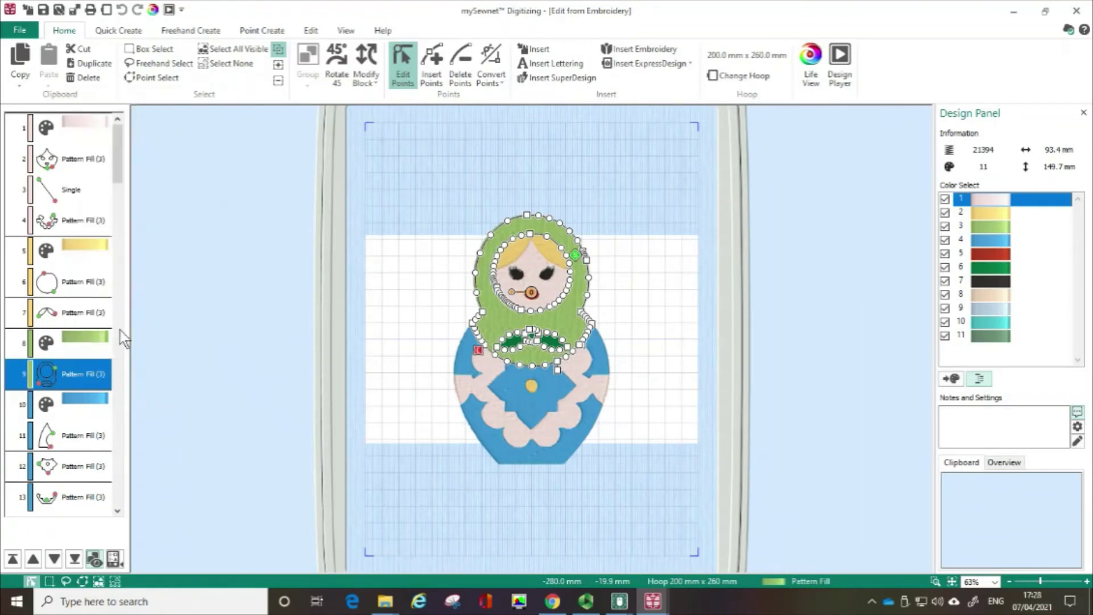
left_click(455, 250)
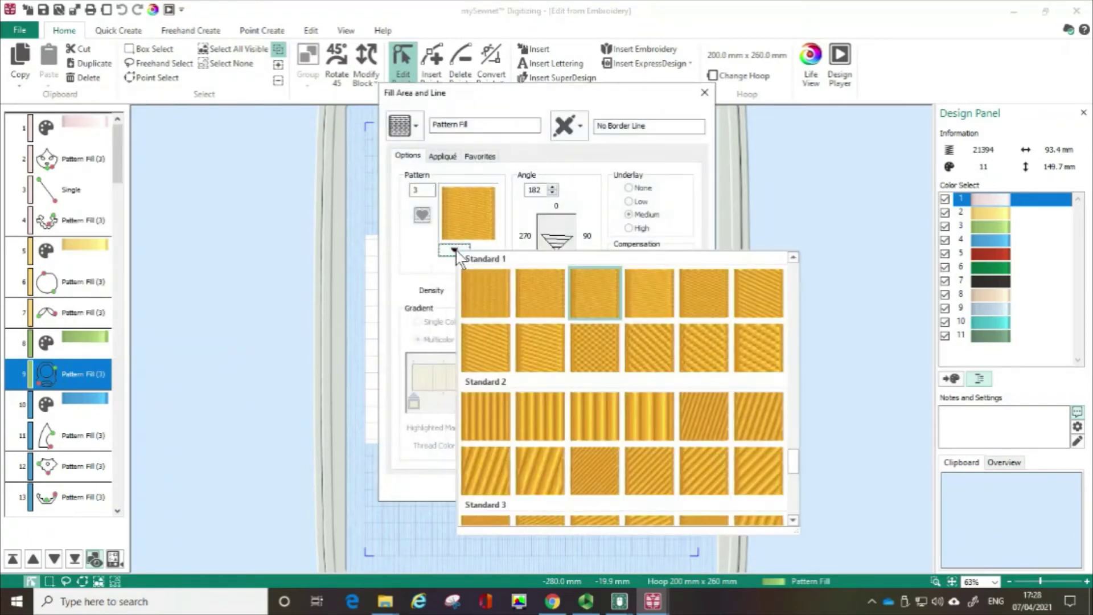
left_click(545, 426)
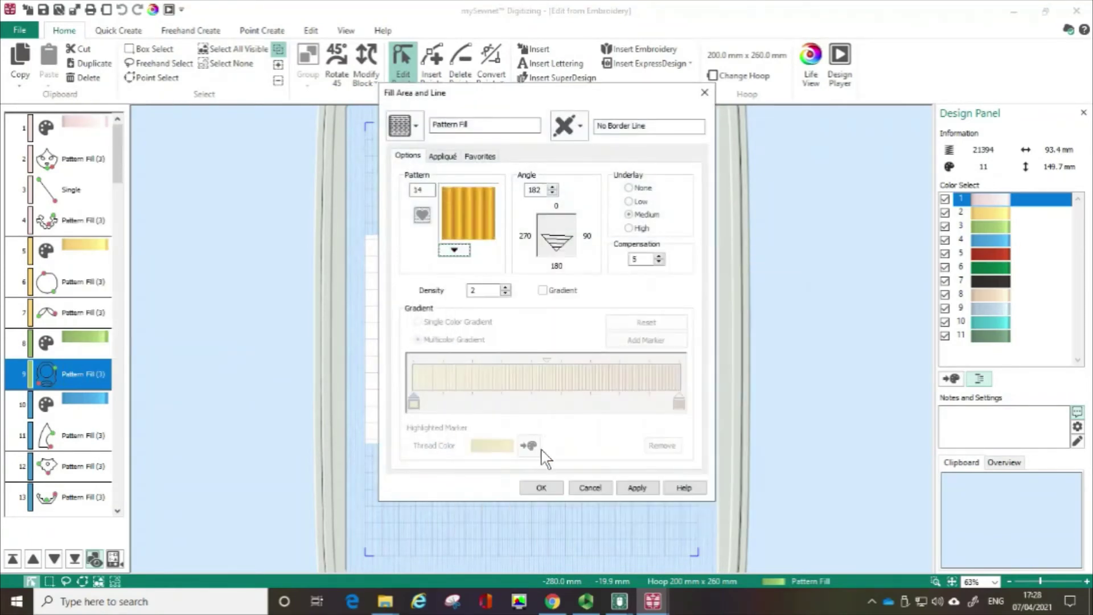
left_click(639, 491)
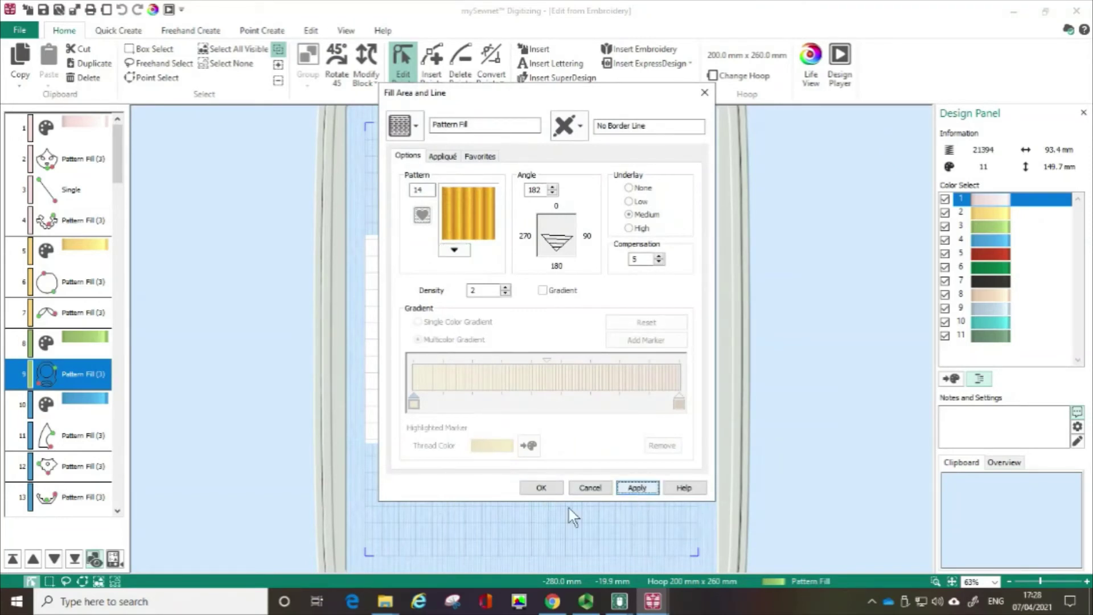
left_click(541, 488)
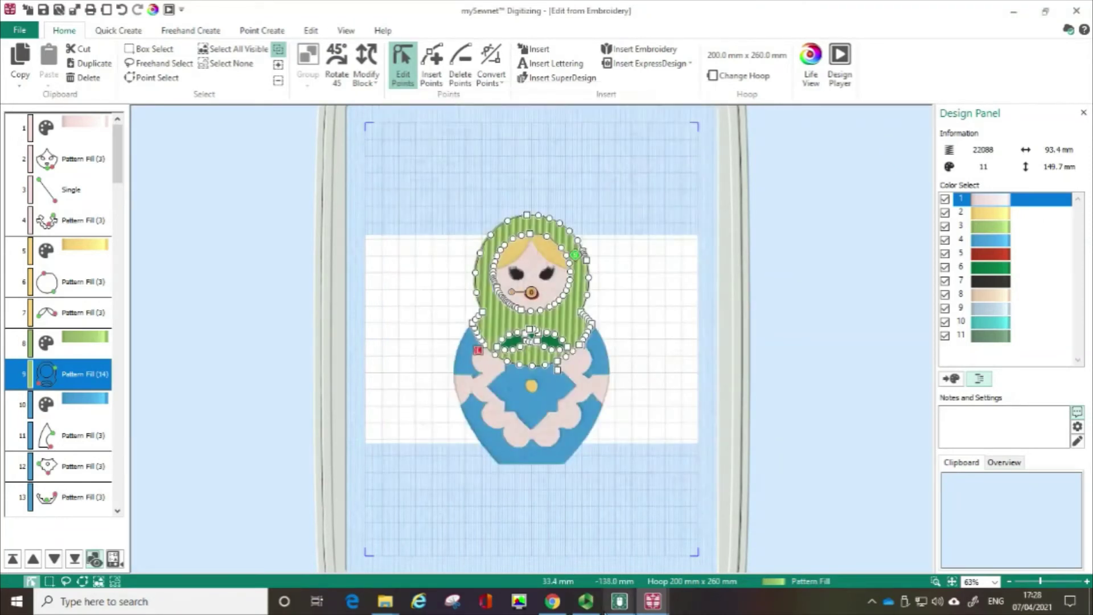
Switch to the doll project in mySewnet Embroidery and finish the Digitizing edit of the doll.
mouse_move(619, 602)
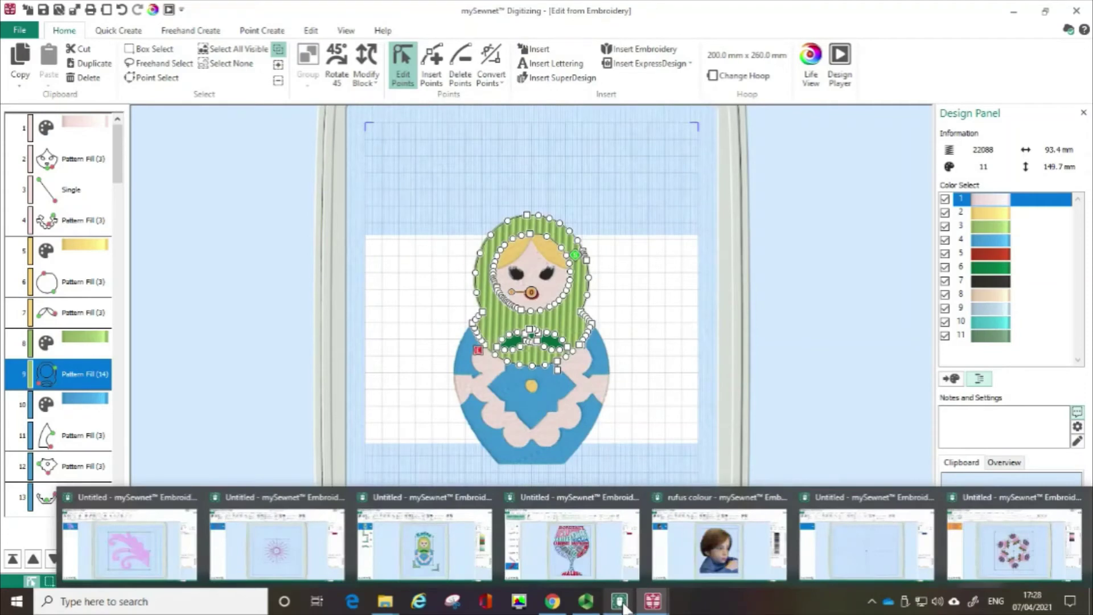
left_click(429, 545)
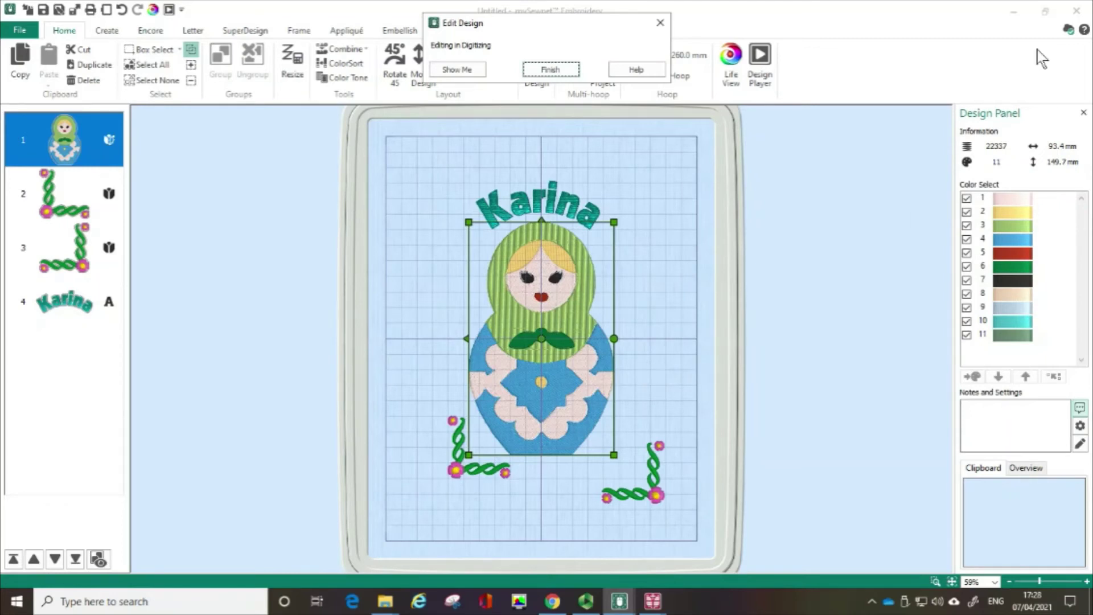
left_click(575, 70)
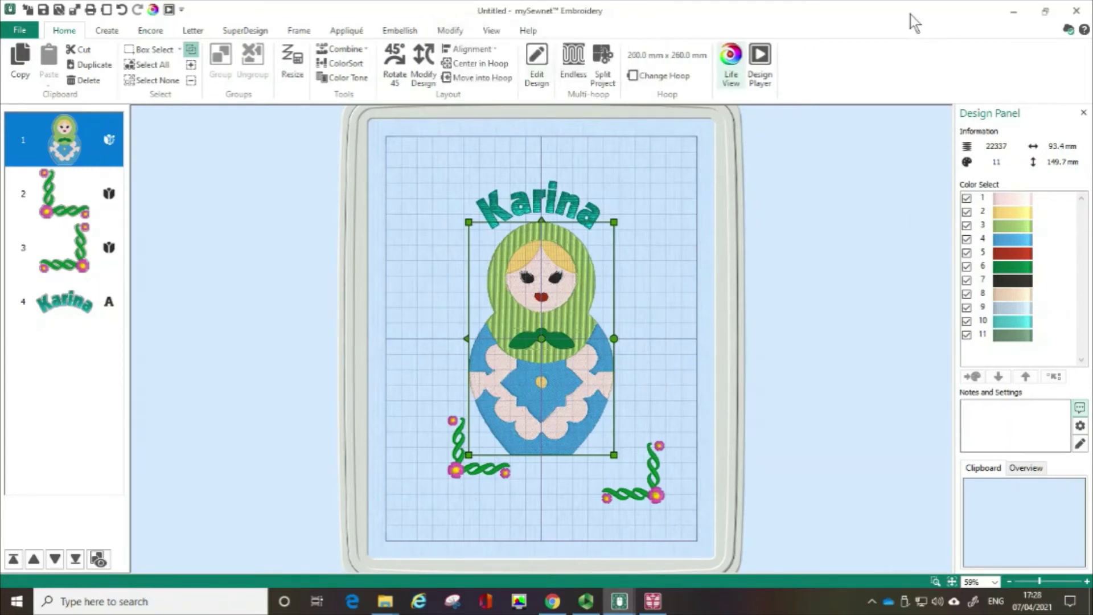
Bring up the wine glass lettering design and stretch the outer edge of SEMILLON outward, making the word about 68 x 74.5 mm.
left_click(1017, 14)
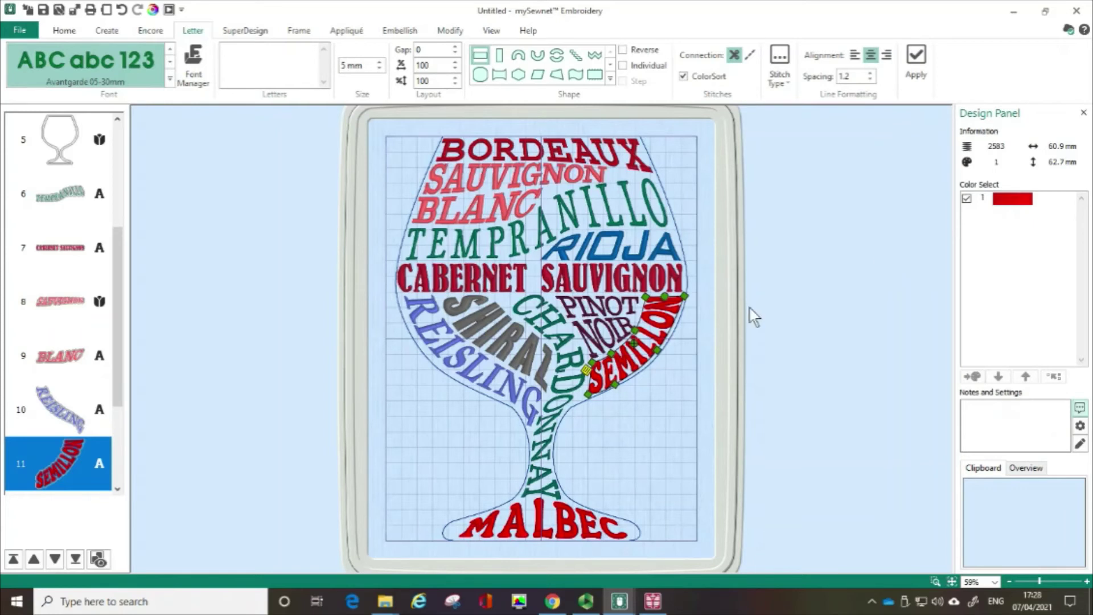
left_click_drag(658, 351, 690, 377)
left_click_drag(614, 389, 636, 412)
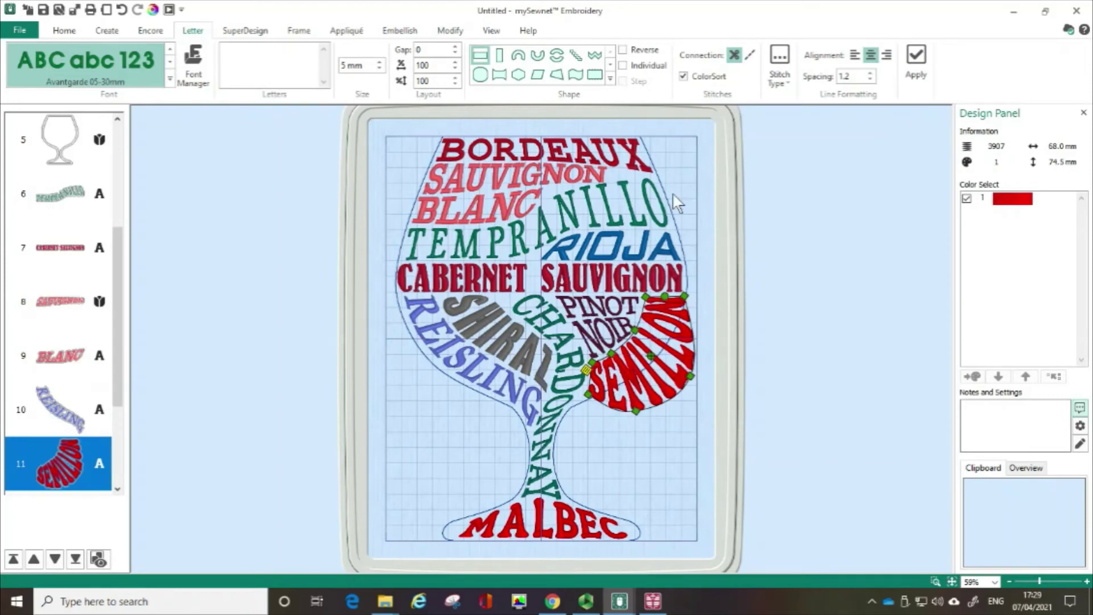
Browse the lettering fonts back to the Children and Display categories, and move on to the boy's portrait design.
left_click(170, 78)
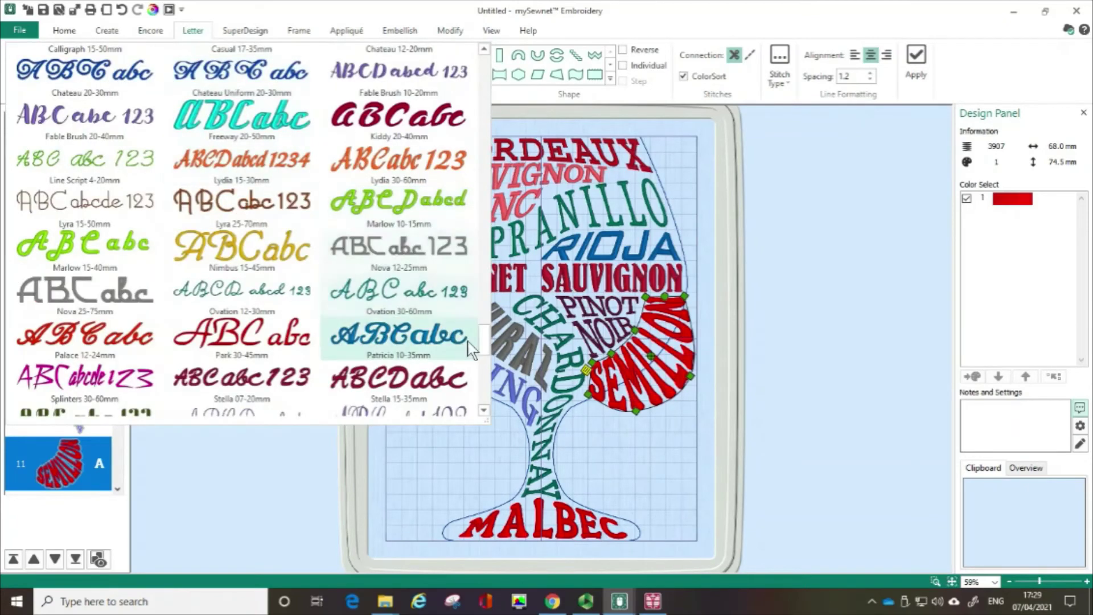
scroll(481, 337, "up", 5)
left_click_drag(482, 329, 489, 188)
left_click_drag(488, 185, 493, 98)
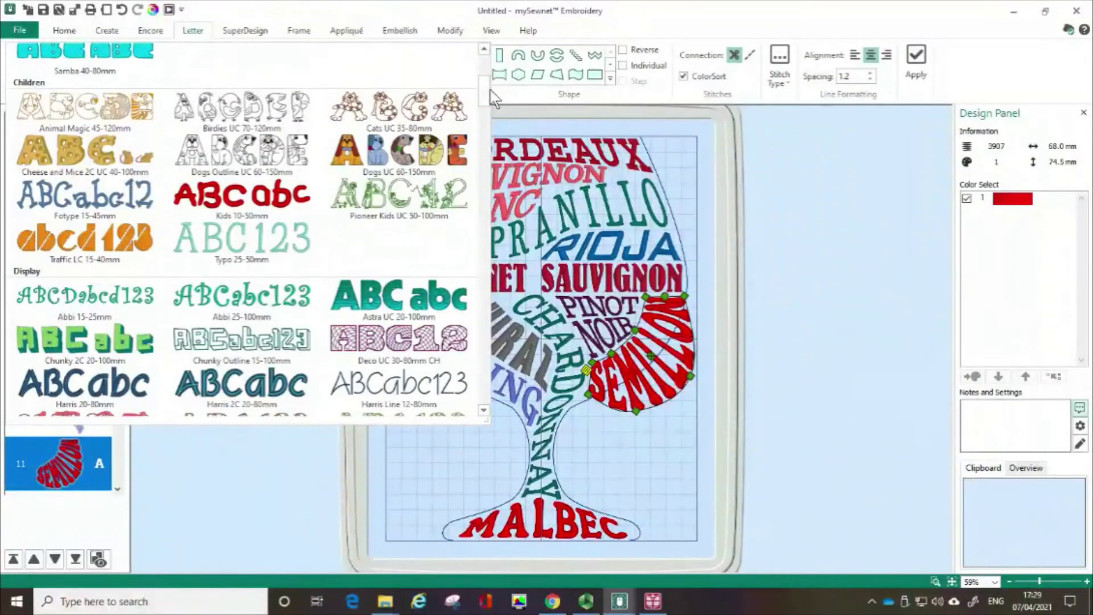
left_click(1013, 12)
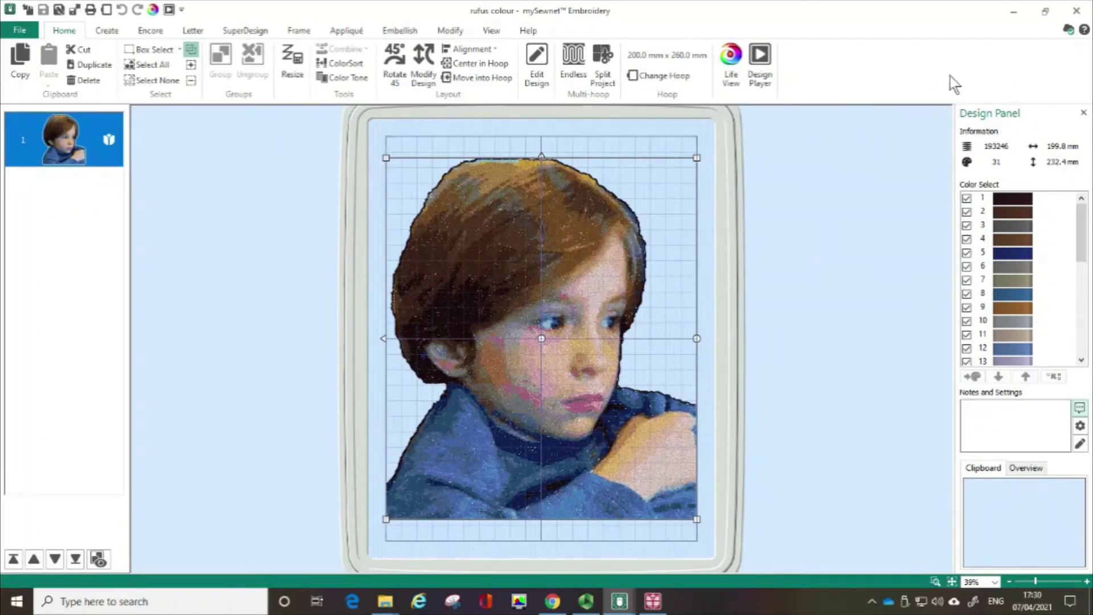
Switch to mySewnet Digitizing and complete the ExpressDesign Wizard for the robin picture, keeping its thread colors, Woven fabric and stitch type 0.
left_click(1013, 17)
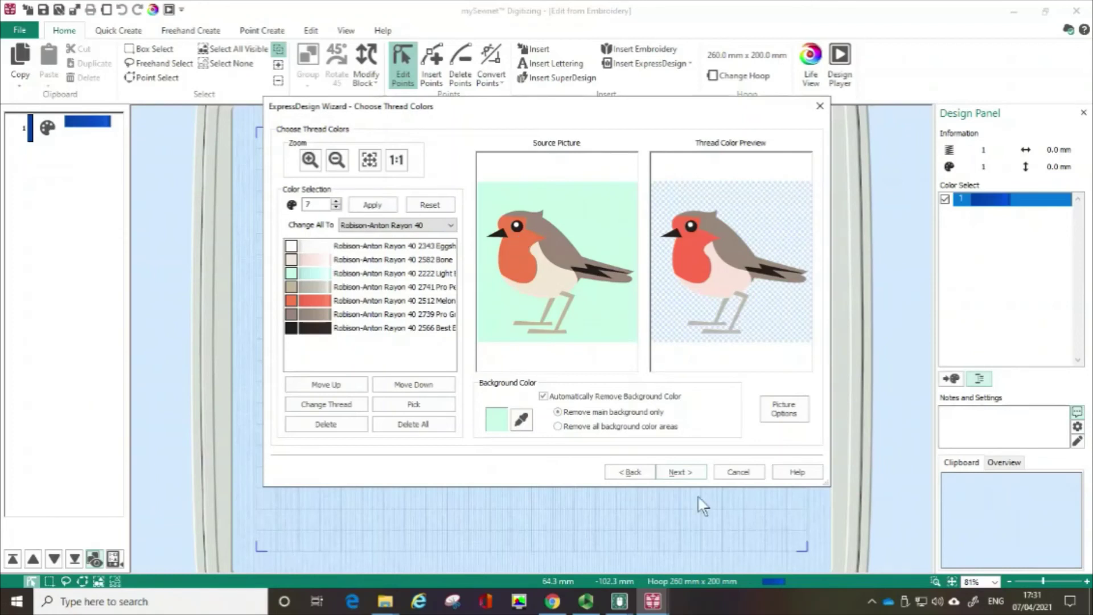
left_click(690, 476)
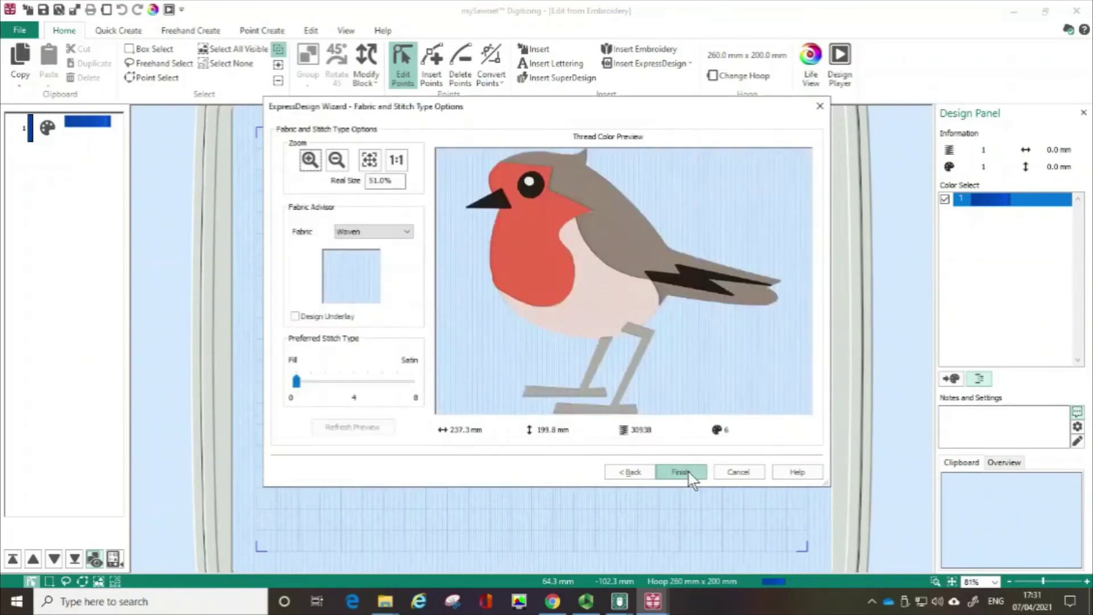
left_click(691, 476)
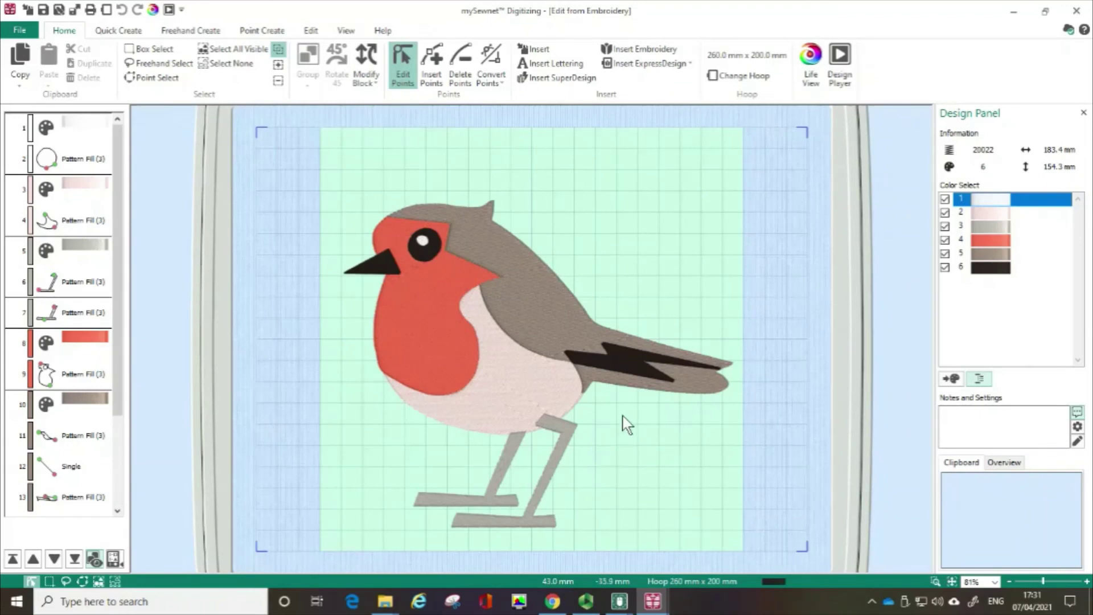
Start exporting the robin design and set the file format to Tajima (.dst).
left_click(7, 34)
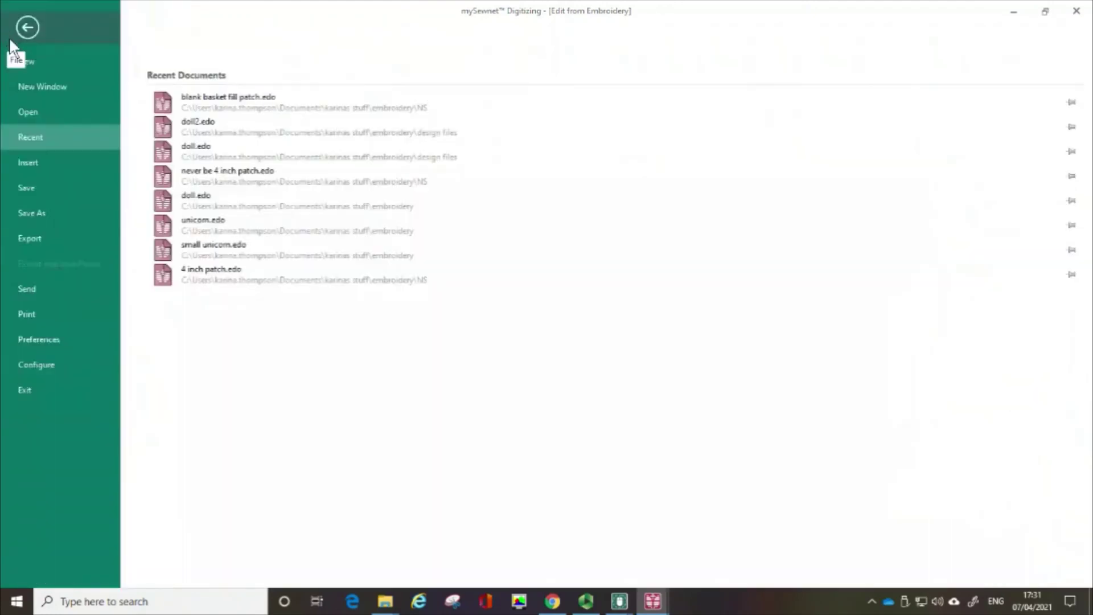
left_click(28, 238)
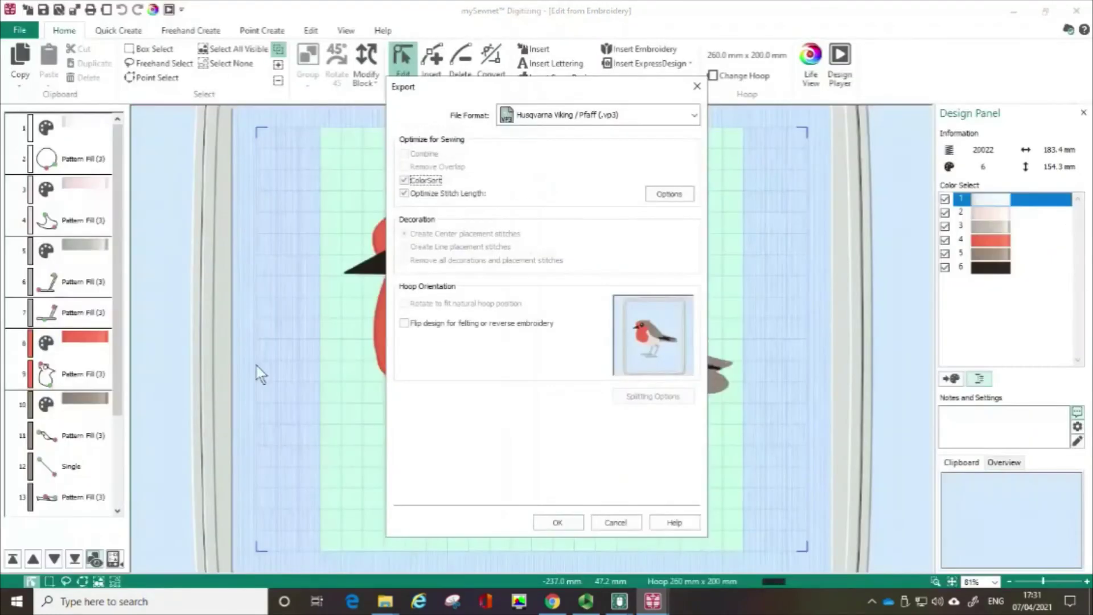
left_click(695, 117)
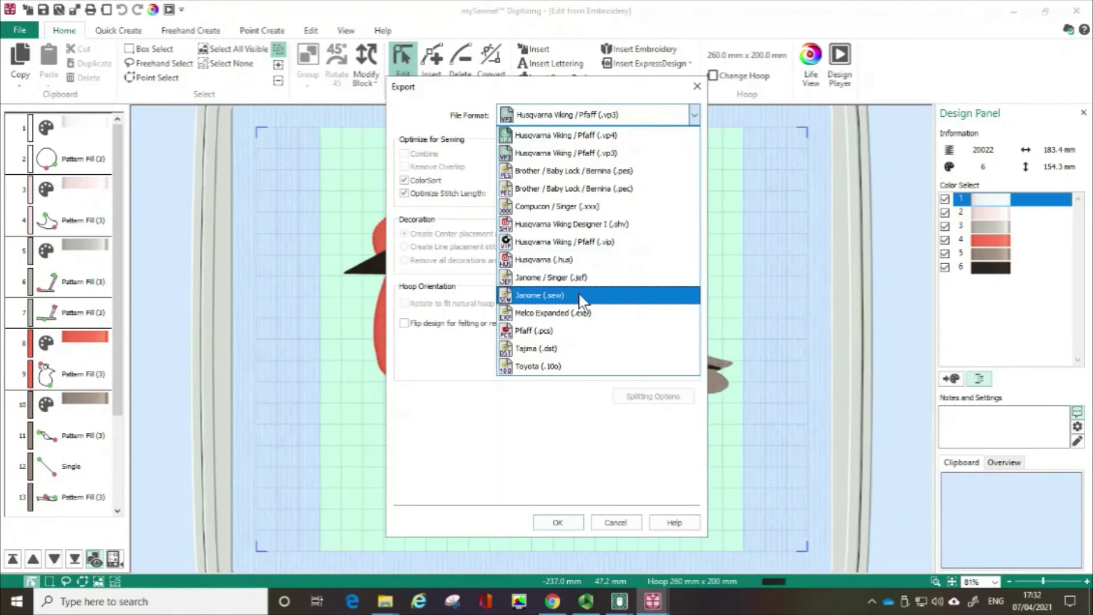
left_click(573, 351)
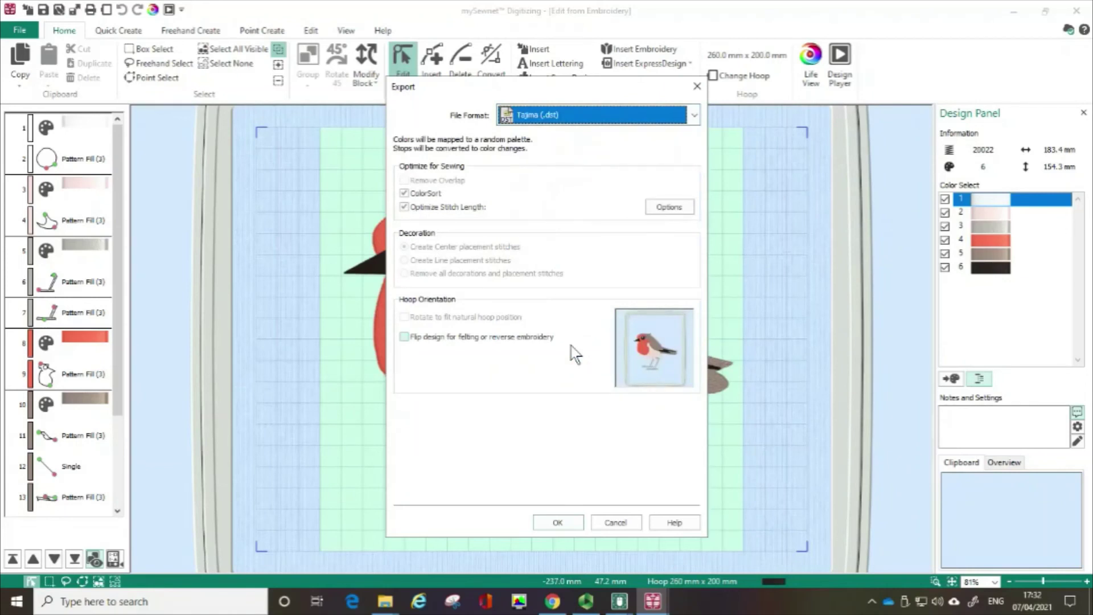